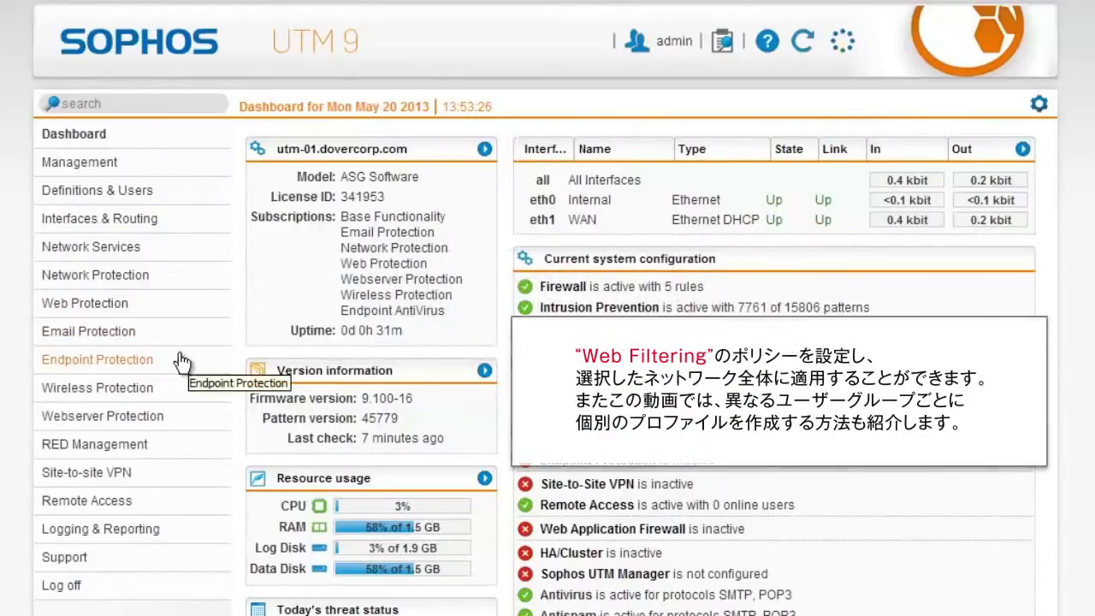
# Review the global Web Filtering settings and the URL filtering settings under Web Protection.
pyautogui.click(125, 314)
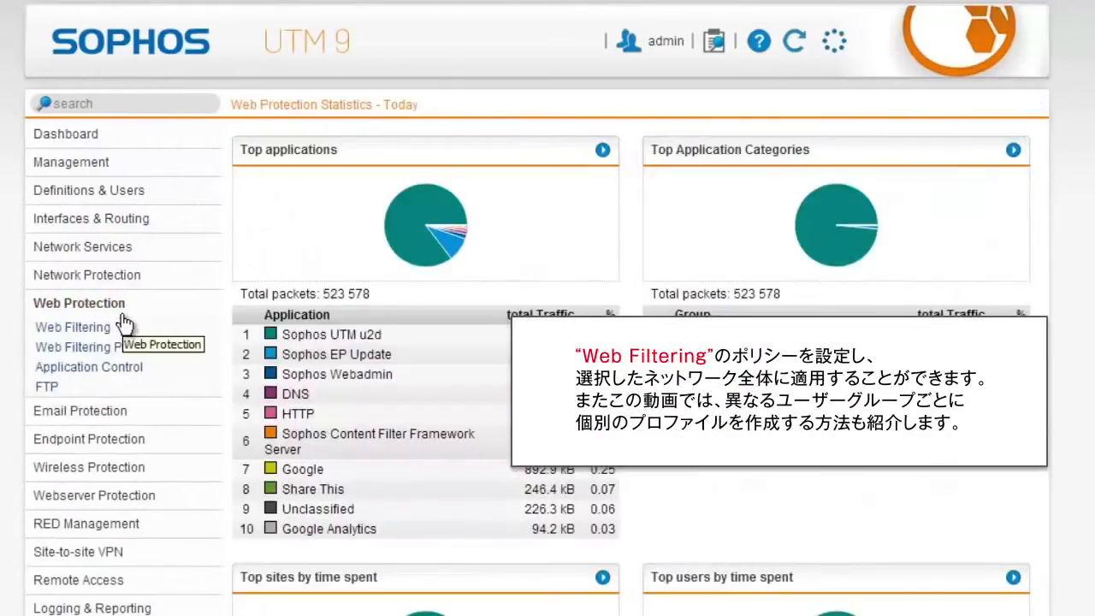
pyautogui.click(110, 327)
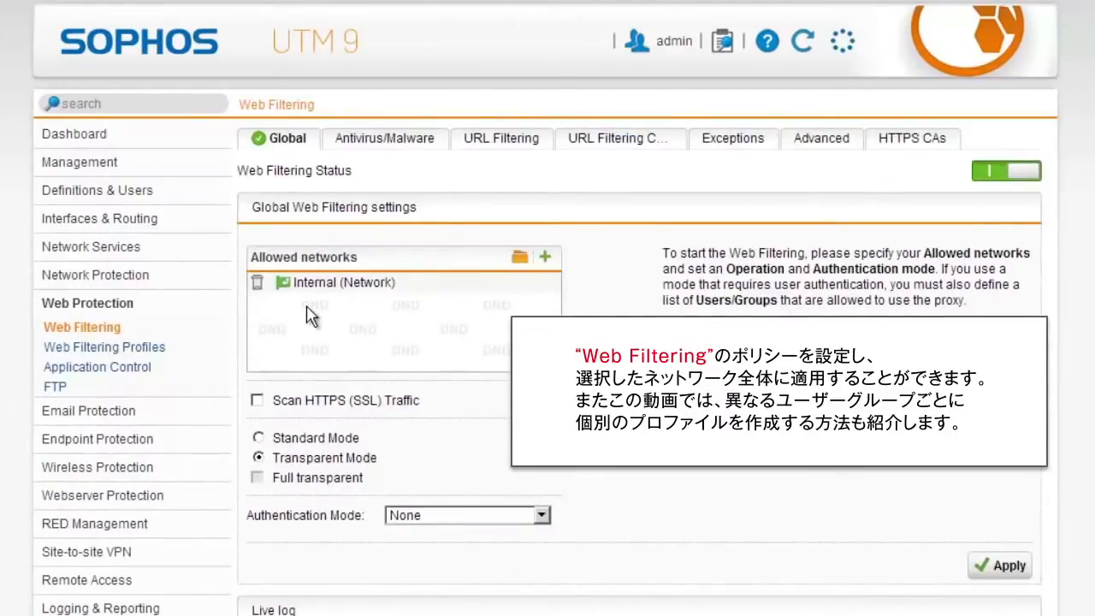
pyautogui.click(505, 150)
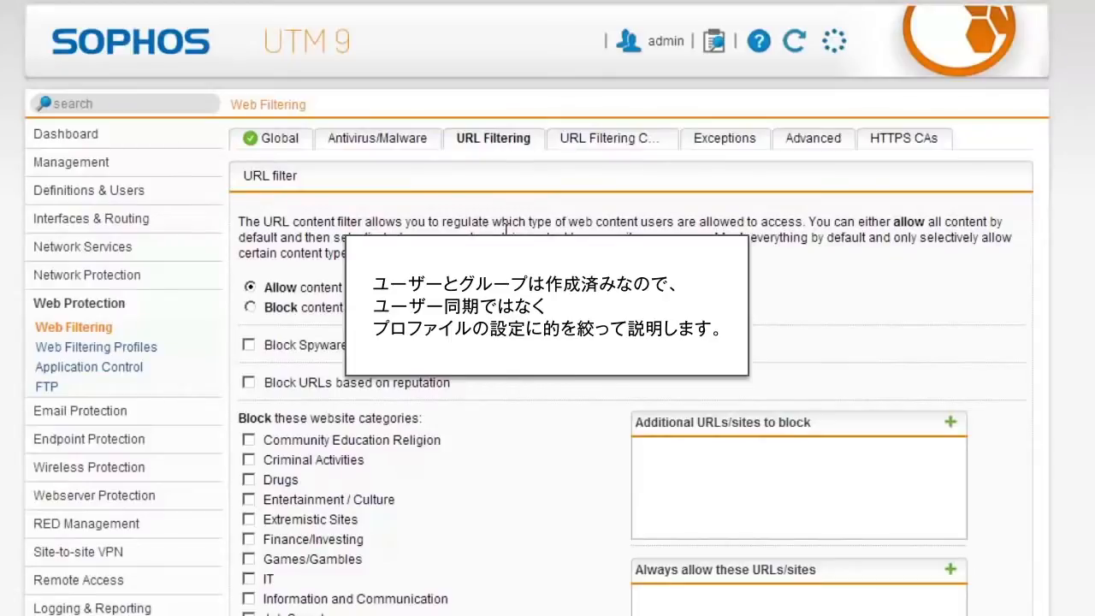
# View the user accounts and the list of user groups under Definitions & Users.
pyautogui.click(154, 204)
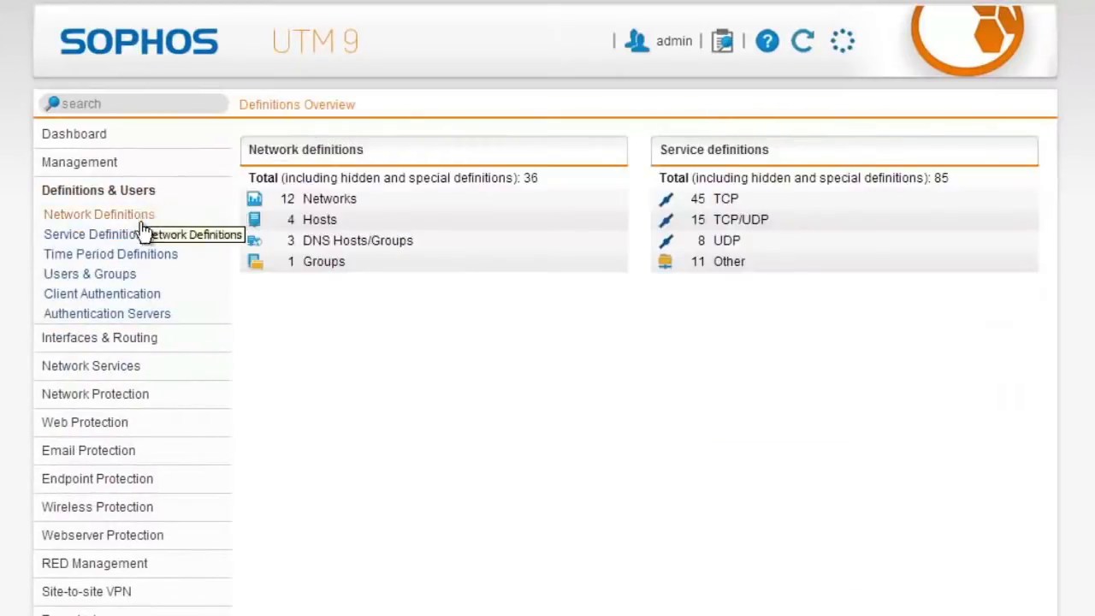
pyautogui.click(140, 280)
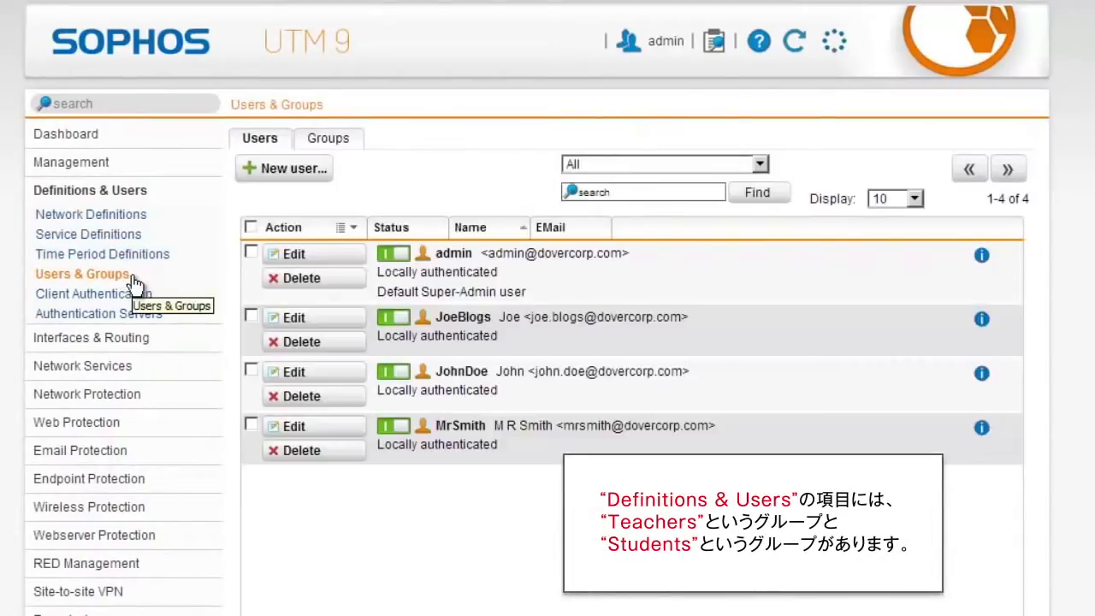
pyautogui.click(332, 140)
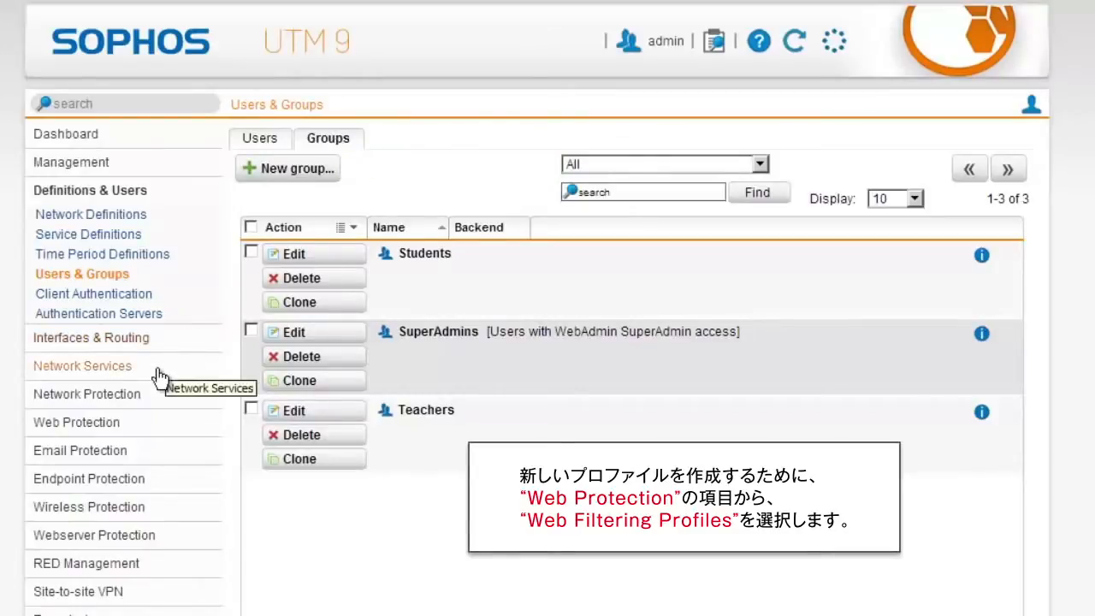
# Go to the filter actions of the Web Filtering Profiles and inspect the settings of the default content filter block action.
pyautogui.click(77, 422)
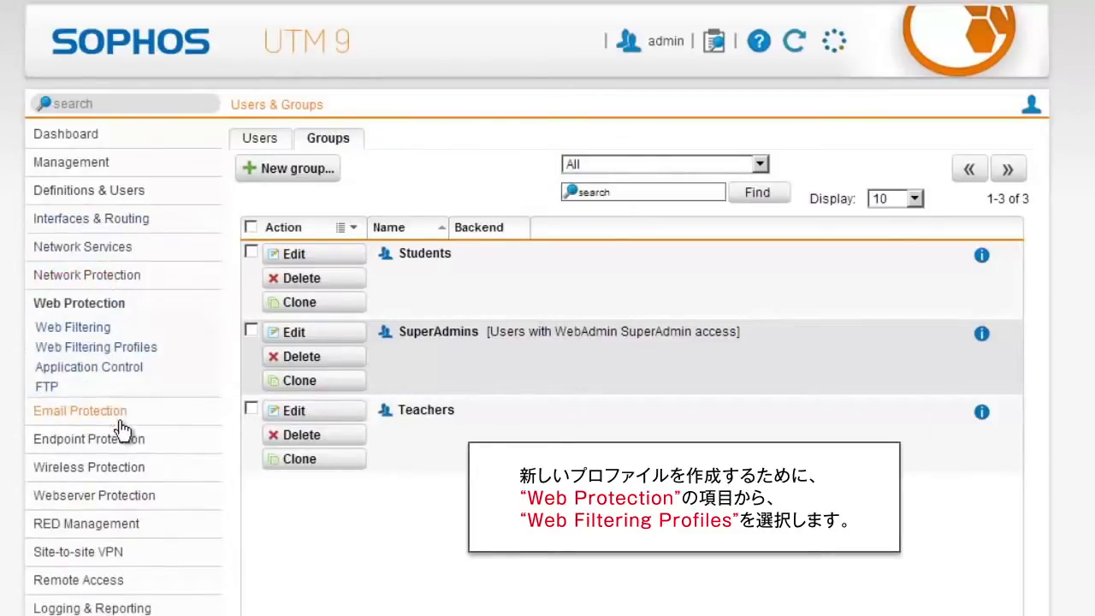
pyautogui.click(116, 351)
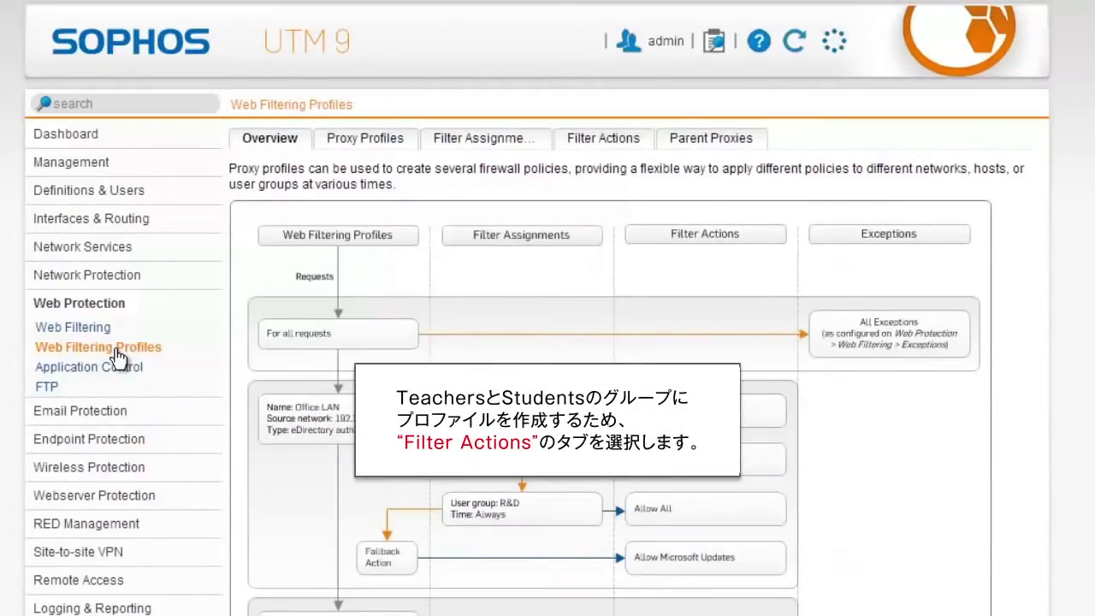
pyautogui.click(600, 145)
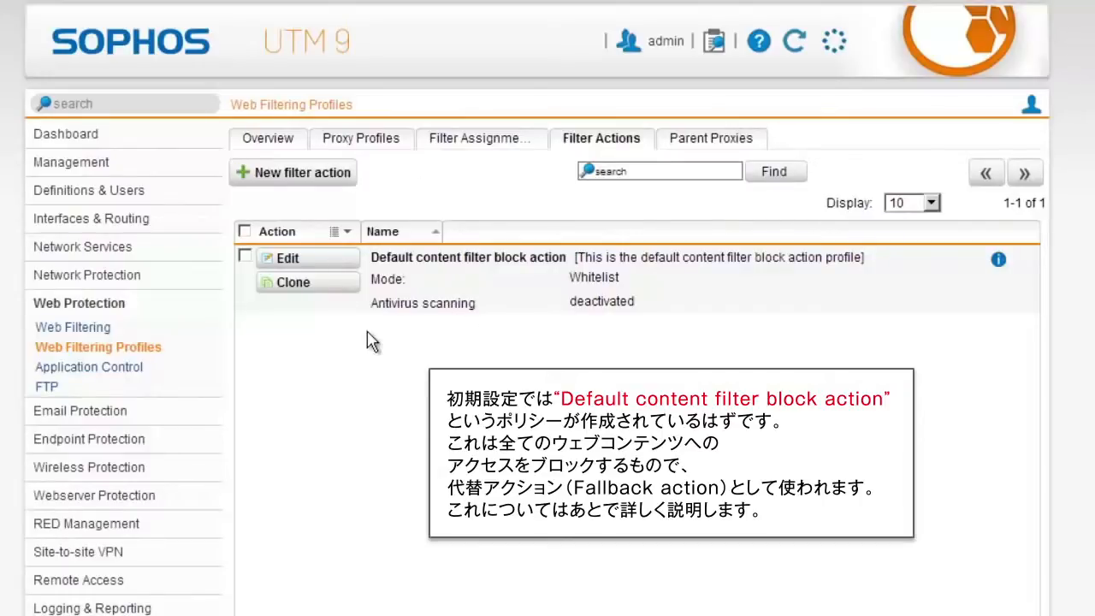
pyautogui.click(310, 260)
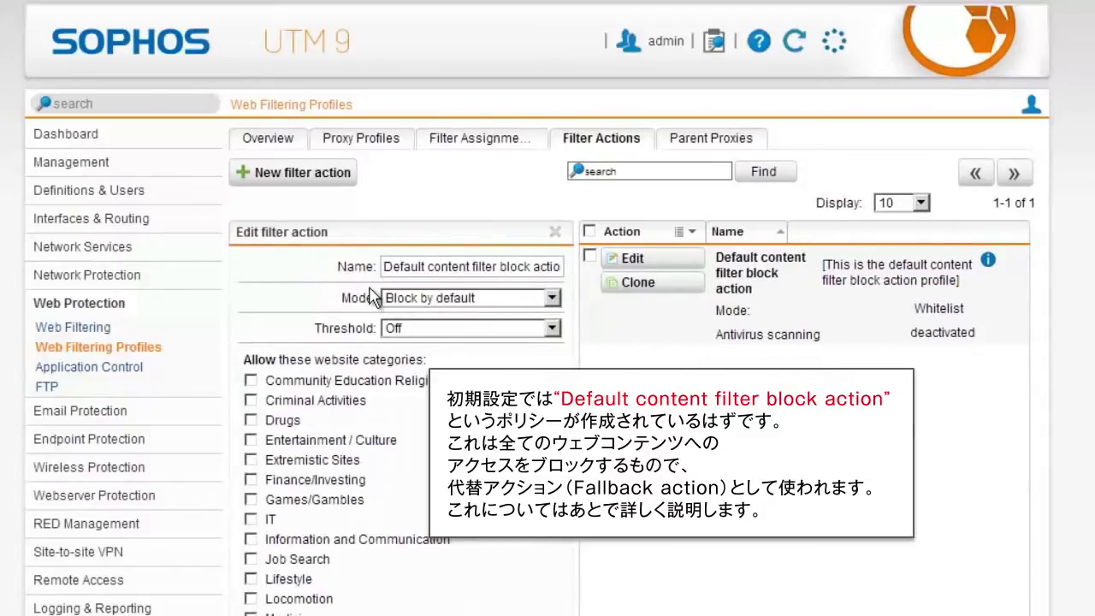
pyautogui.click(554, 233)
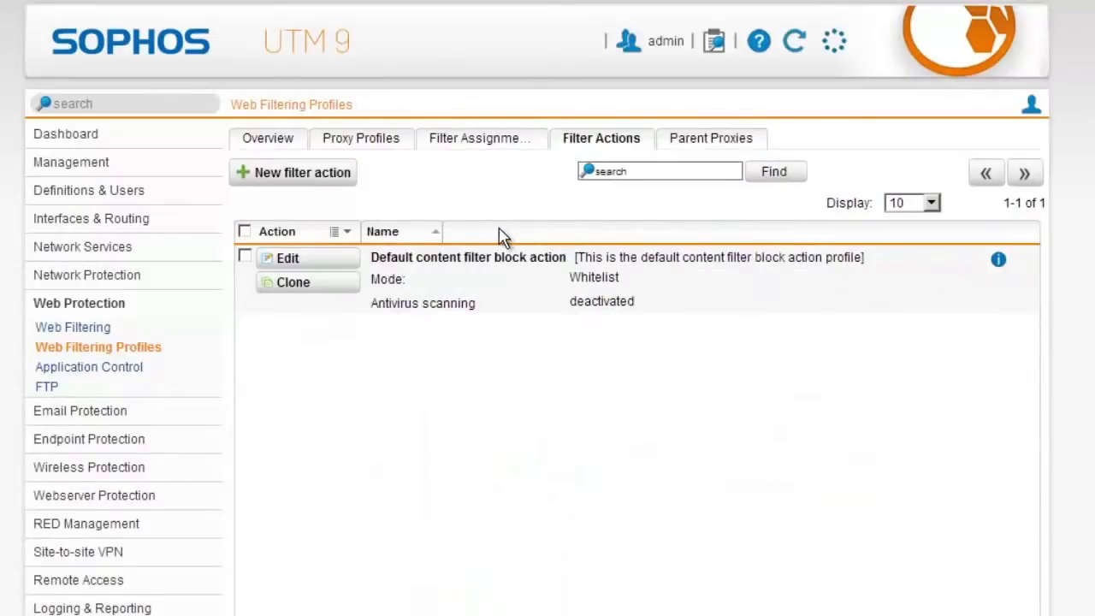
# Start a new filter action named Teachers that blocks the Criminal Activities, Drugs and Nudity website categories.
pyautogui.click(342, 176)
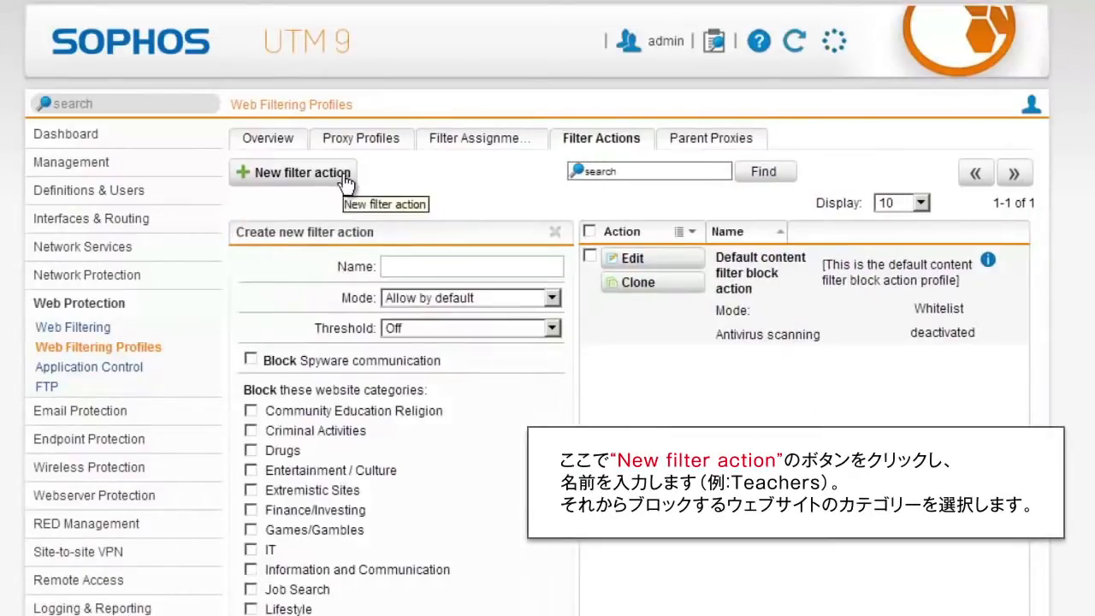
pyautogui.click(440, 262)
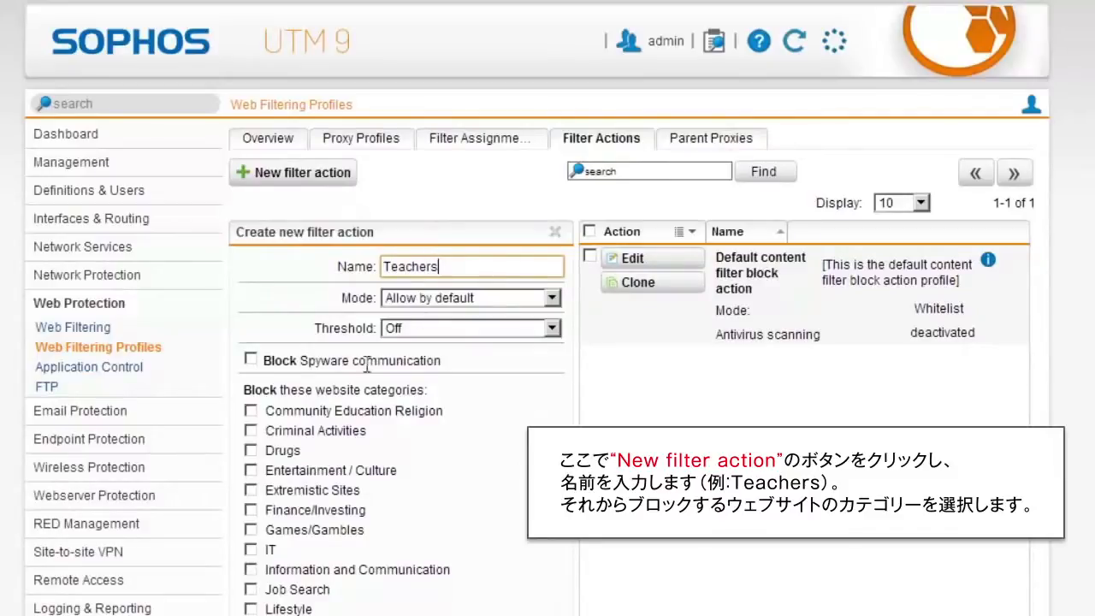
pyautogui.click(251, 451)
pyautogui.click(251, 430)
pyautogui.scroll(-3, 253, 411)
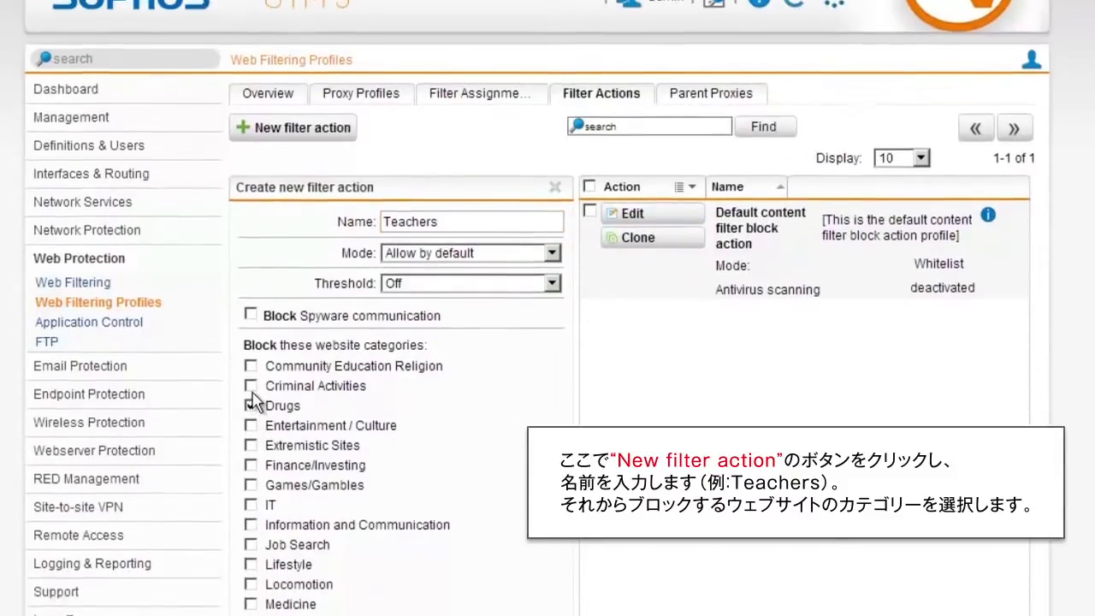
pyautogui.click(251, 445)
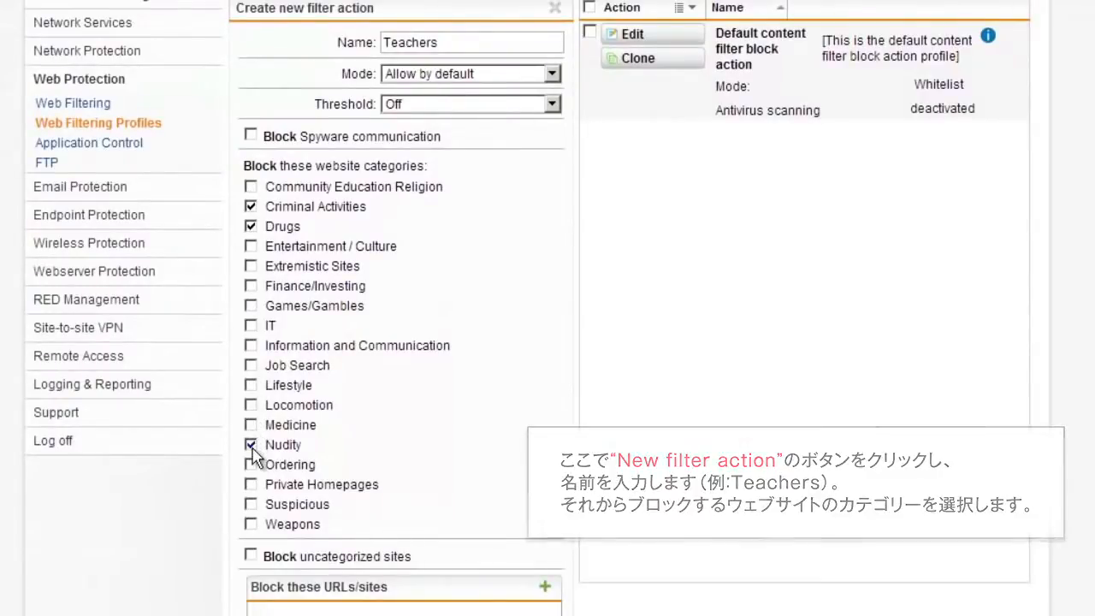
# Enable antivirus scanning with Dual Scan for the Teachers filter action and save it.
pyautogui.scroll(-5, 253, 457)
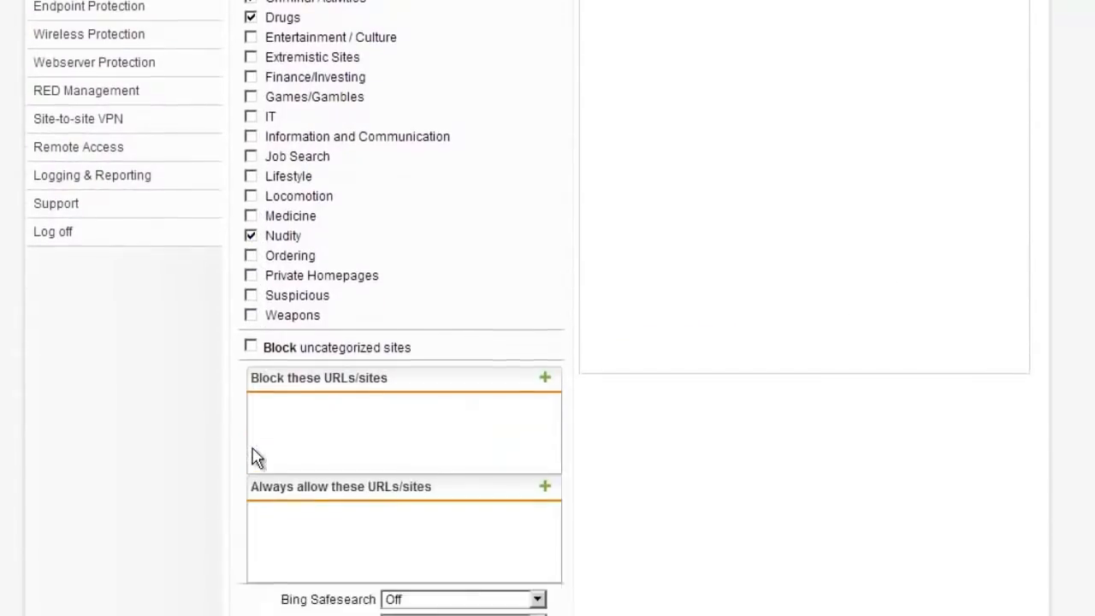
pyautogui.scroll(-6, 254, 457)
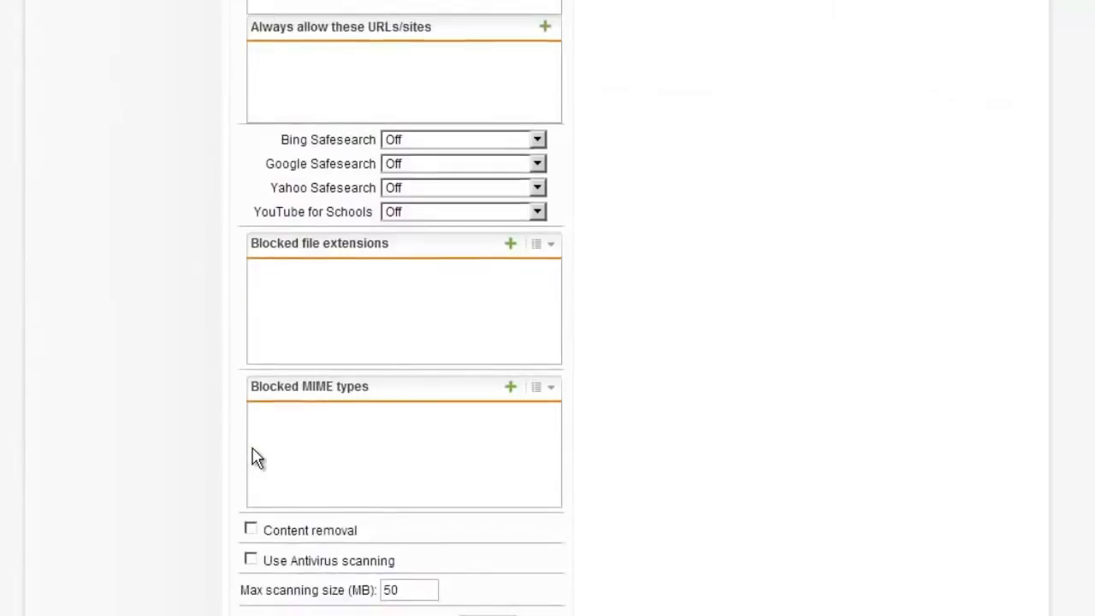
pyautogui.scroll(-1, 258, 459)
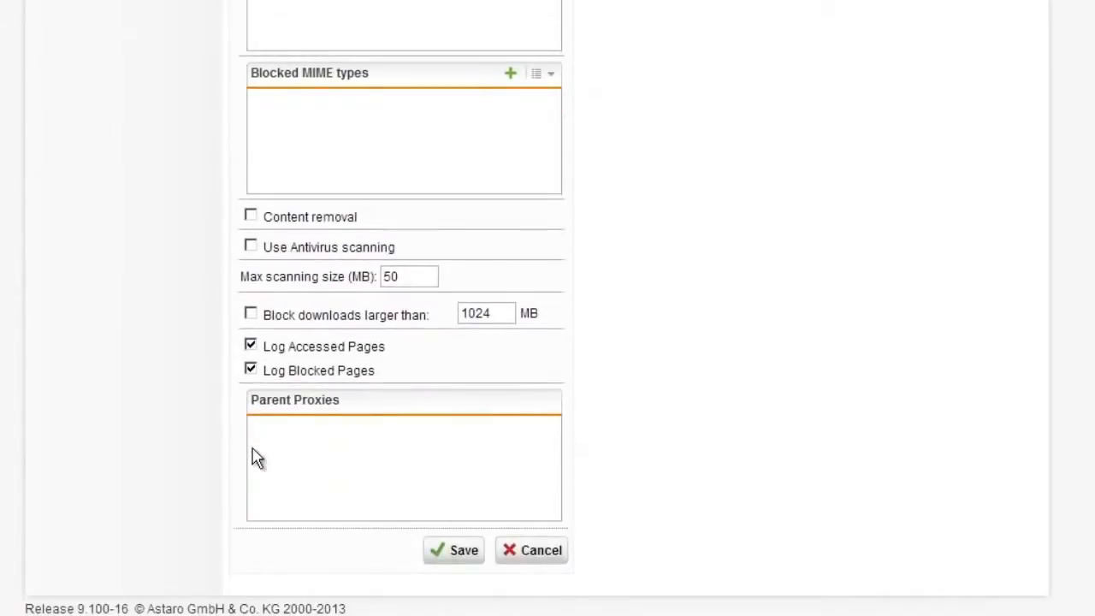
pyautogui.click(251, 247)
pyautogui.click(414, 268)
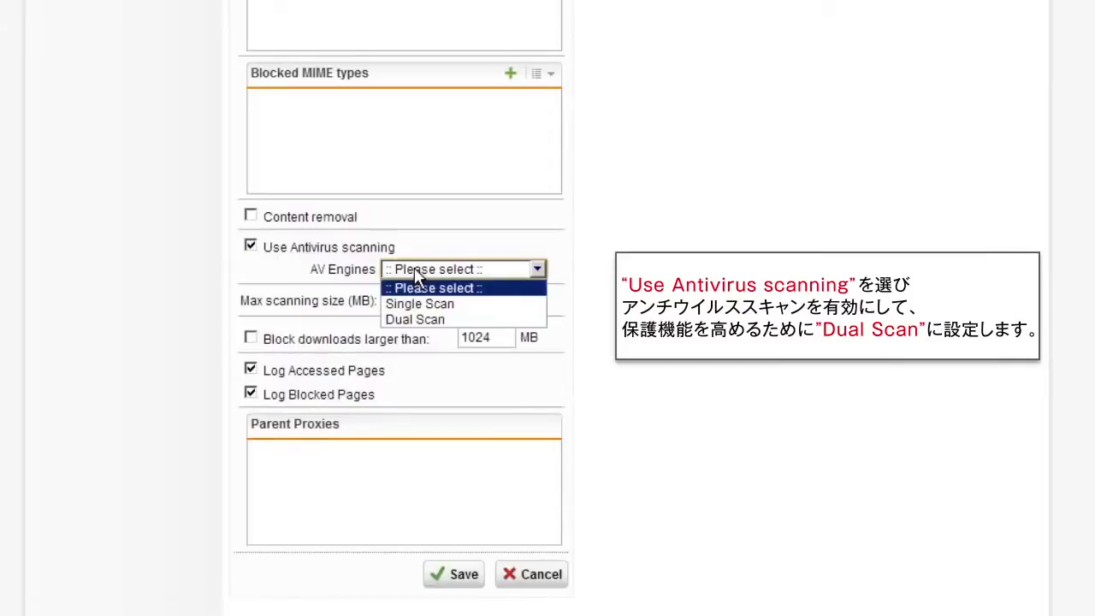
pyautogui.click(420, 320)
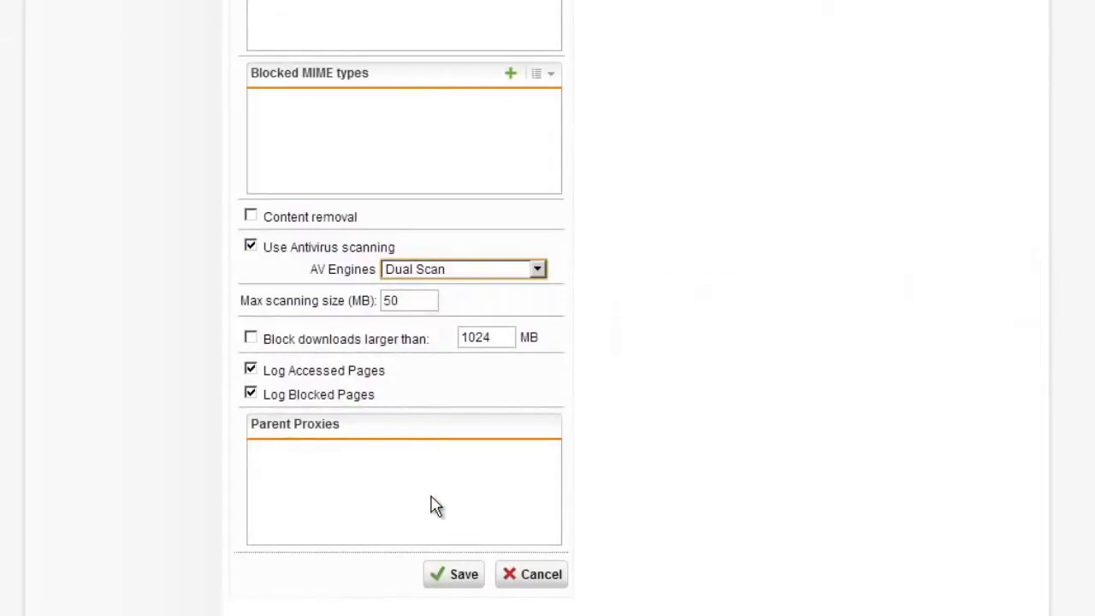
pyautogui.click(439, 573)
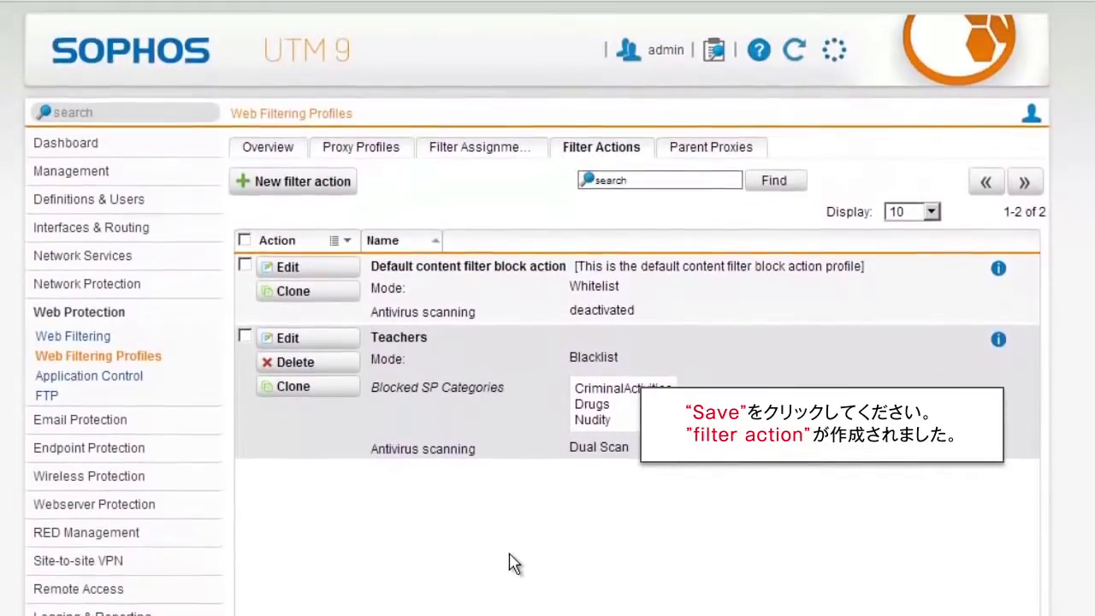
# Start a new filter action named Students that blocks Criminal Activities, Drugs, Games/Gambles, Nudity and Weapons.
pyautogui.click(341, 195)
pyautogui.click(412, 276)
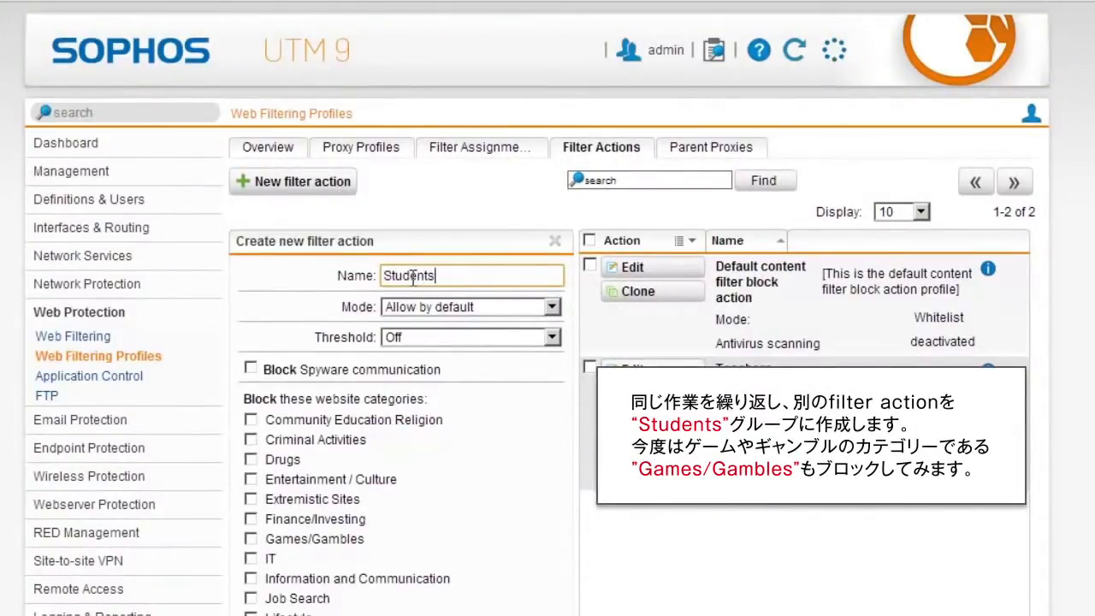
pyautogui.click(250, 439)
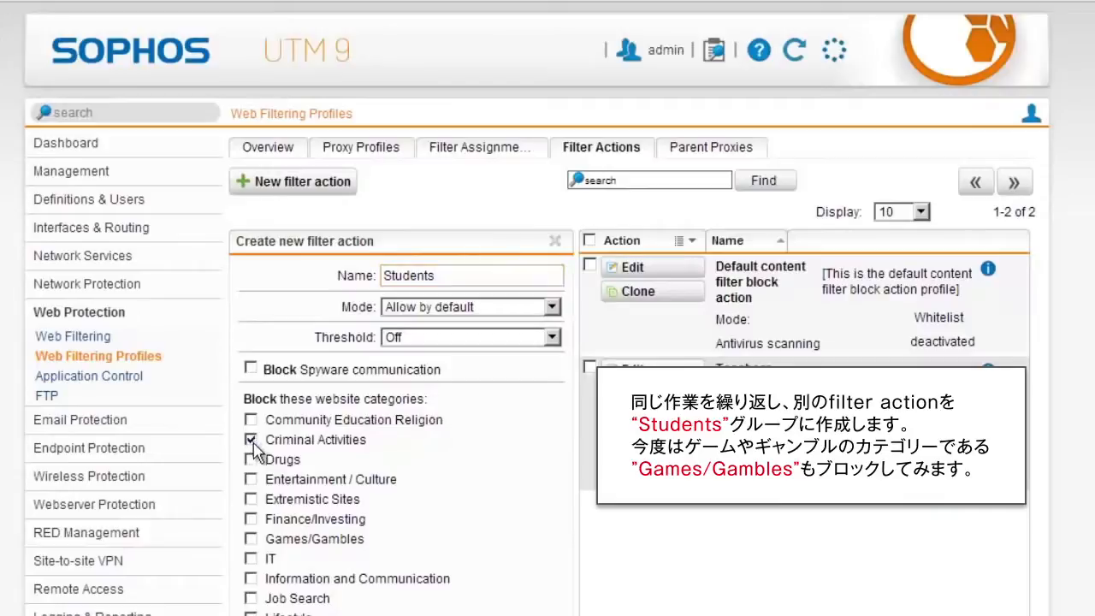
pyautogui.click(251, 460)
pyautogui.scroll(-5, 253, 462)
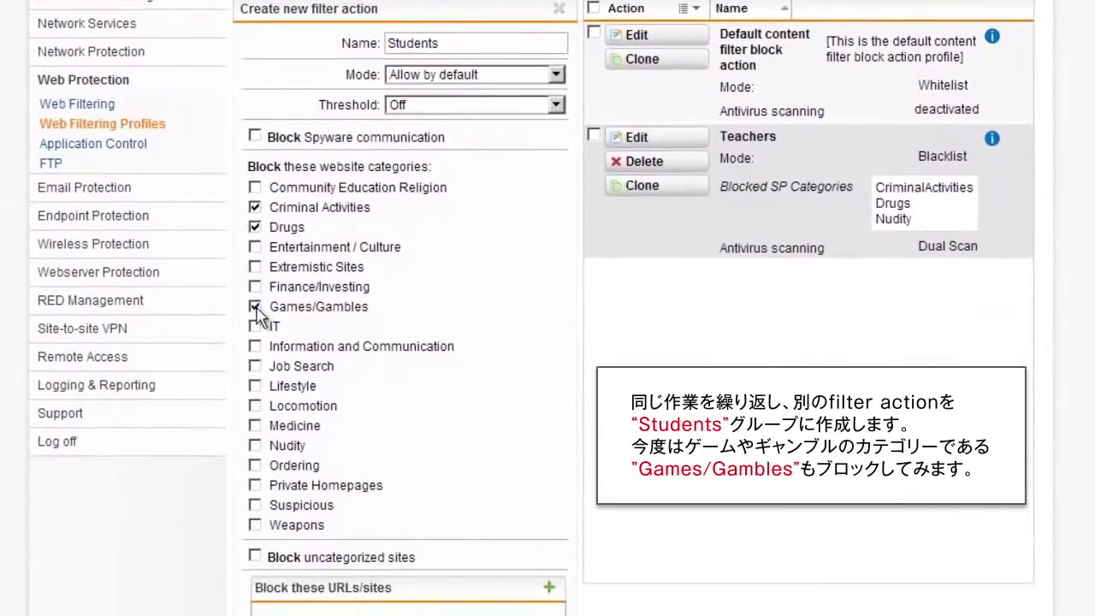
pyautogui.click(254, 444)
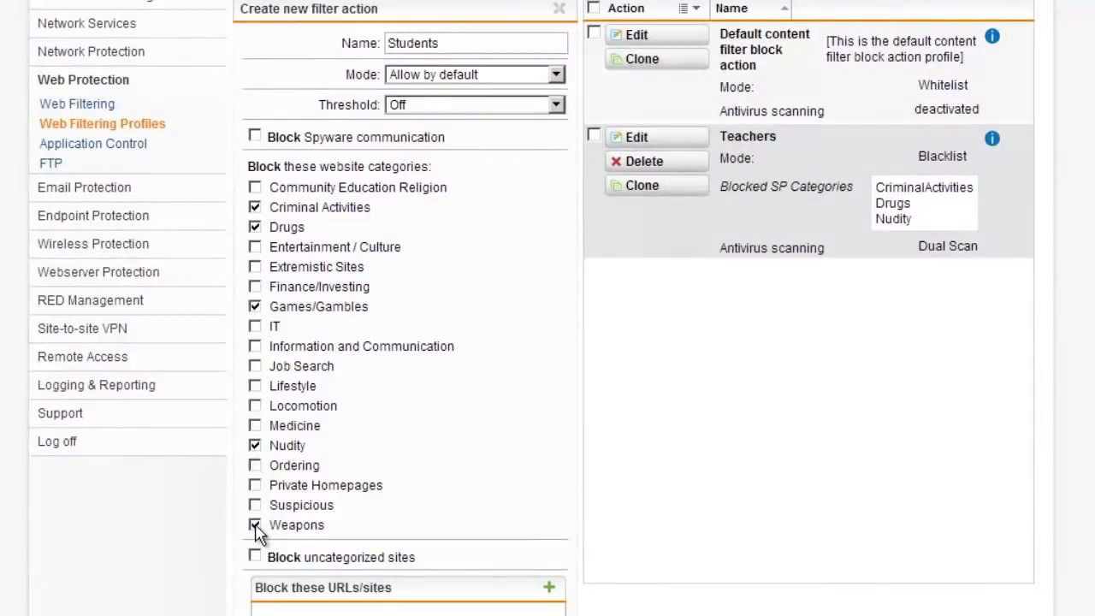
# Enable antivirus scanning with Dual Scan for the Students filter action and save it.
pyautogui.scroll(-5, 259, 532)
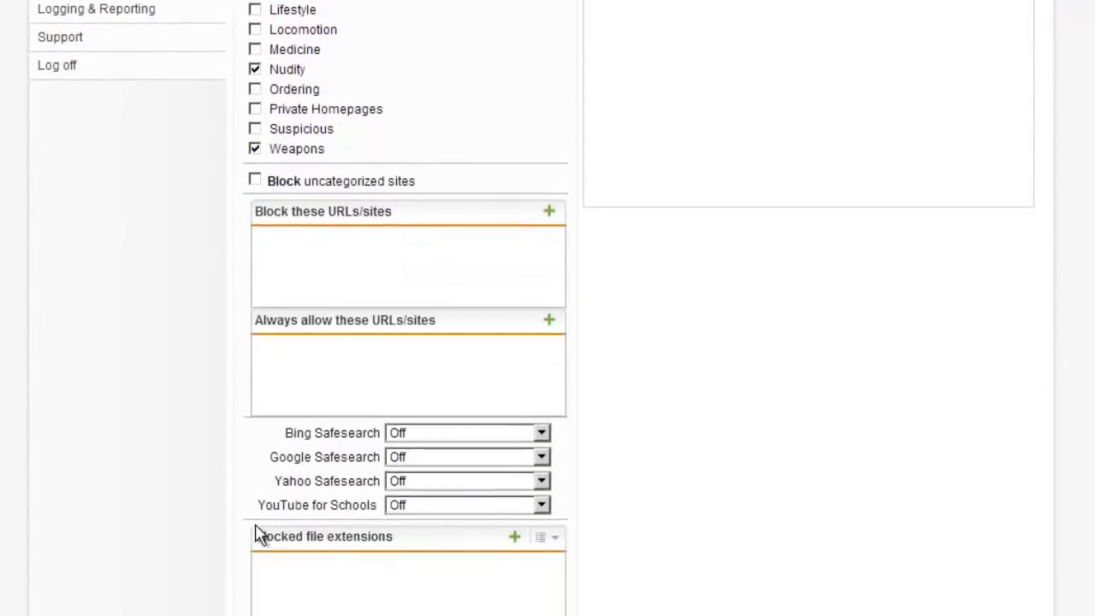
pyautogui.scroll(-8, 259, 532)
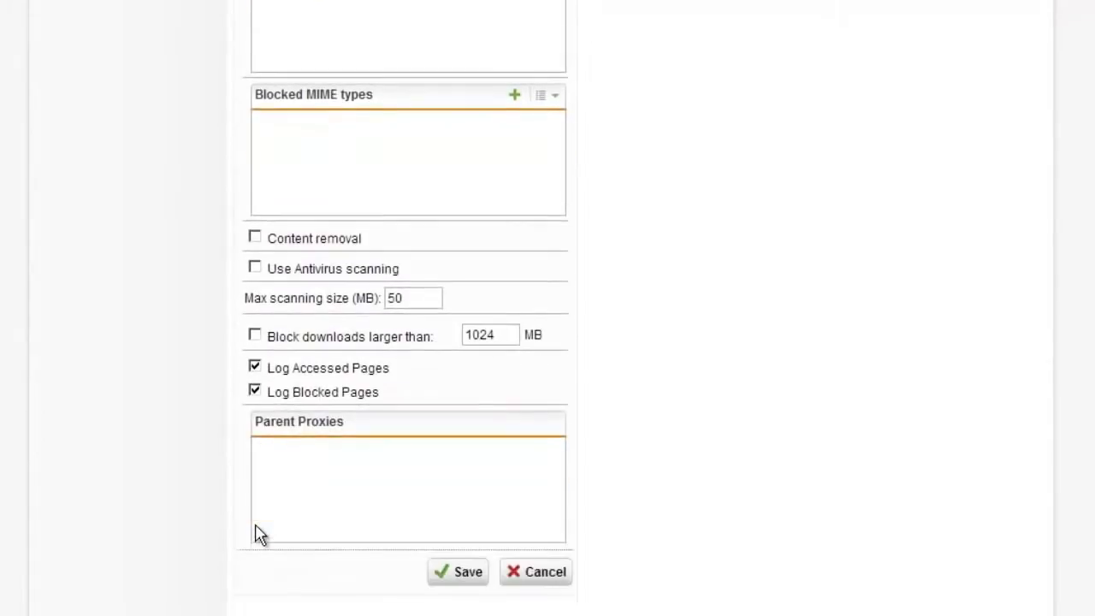
pyautogui.click(256, 269)
pyautogui.click(413, 292)
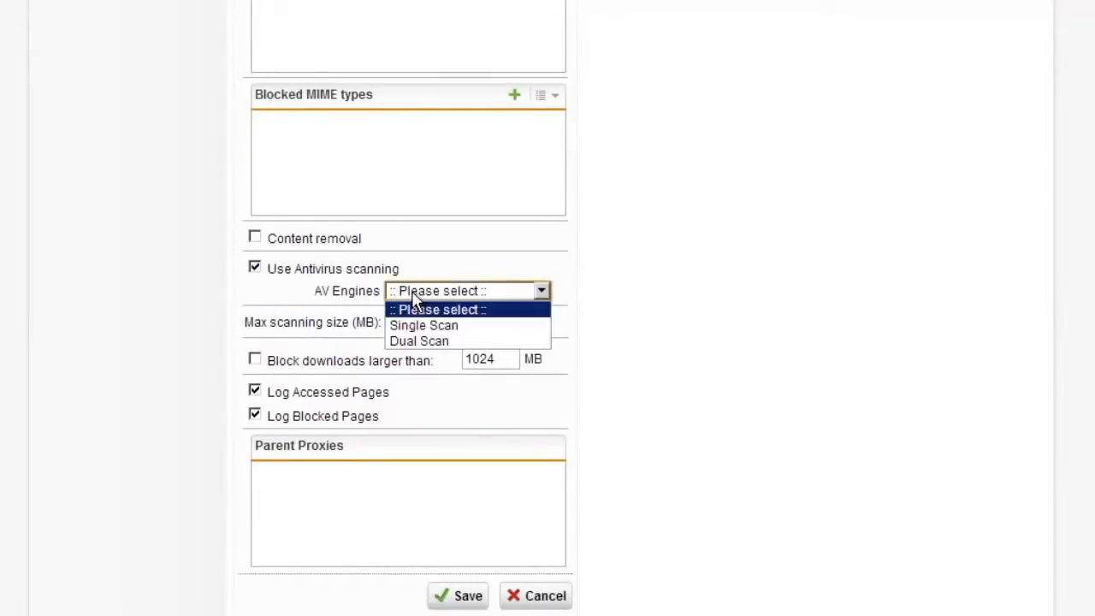
pyautogui.click(419, 341)
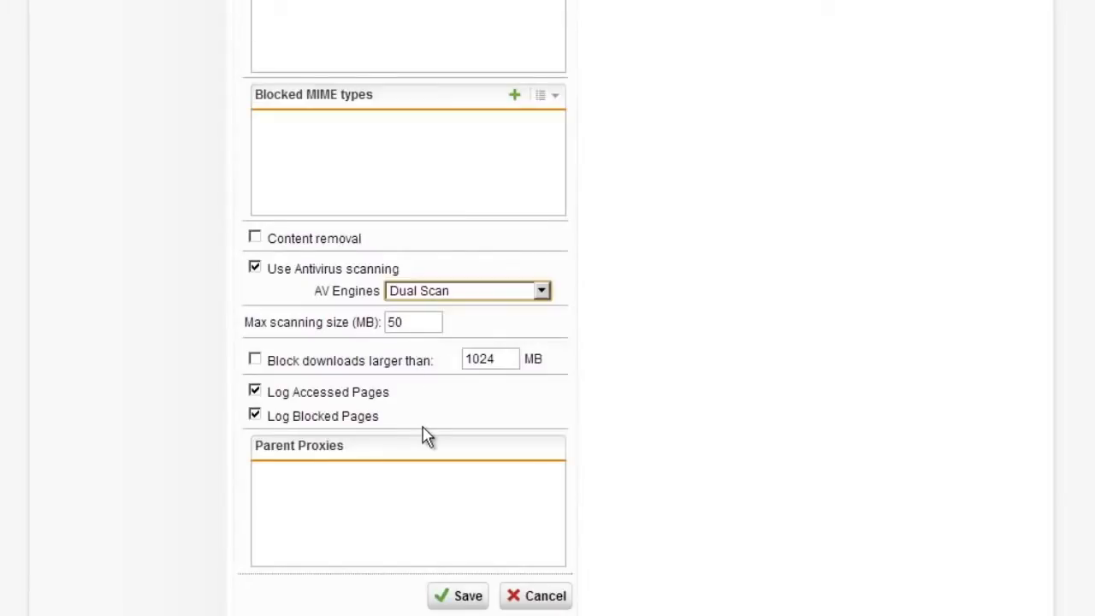
pyautogui.click(450, 598)
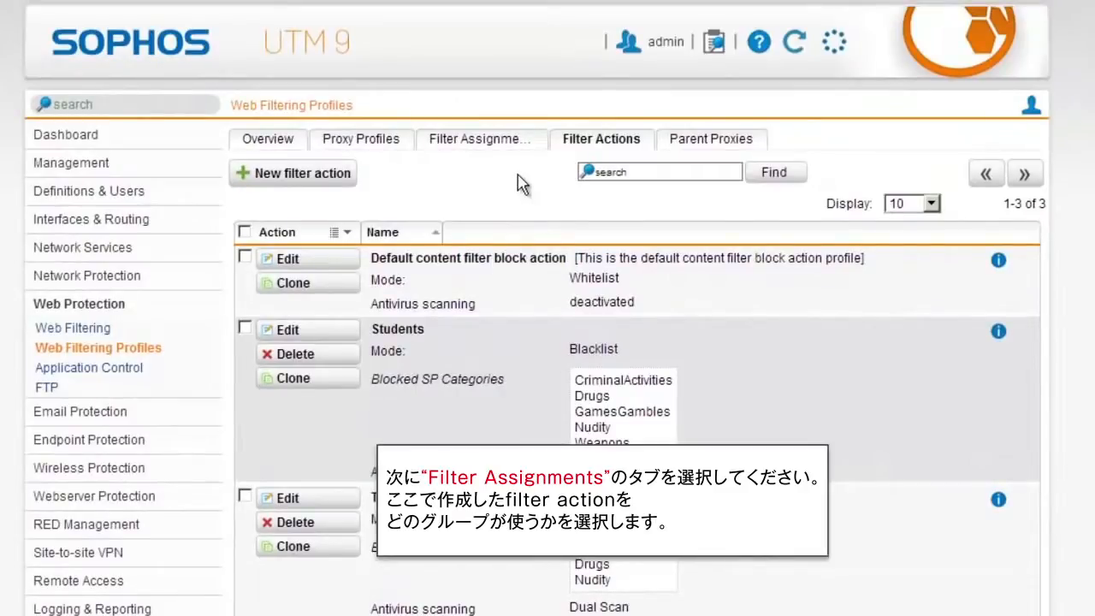
# Start a new filter assignment named Teachers and add the Teachers group to its allowed users and groups.
pyautogui.click(494, 151)
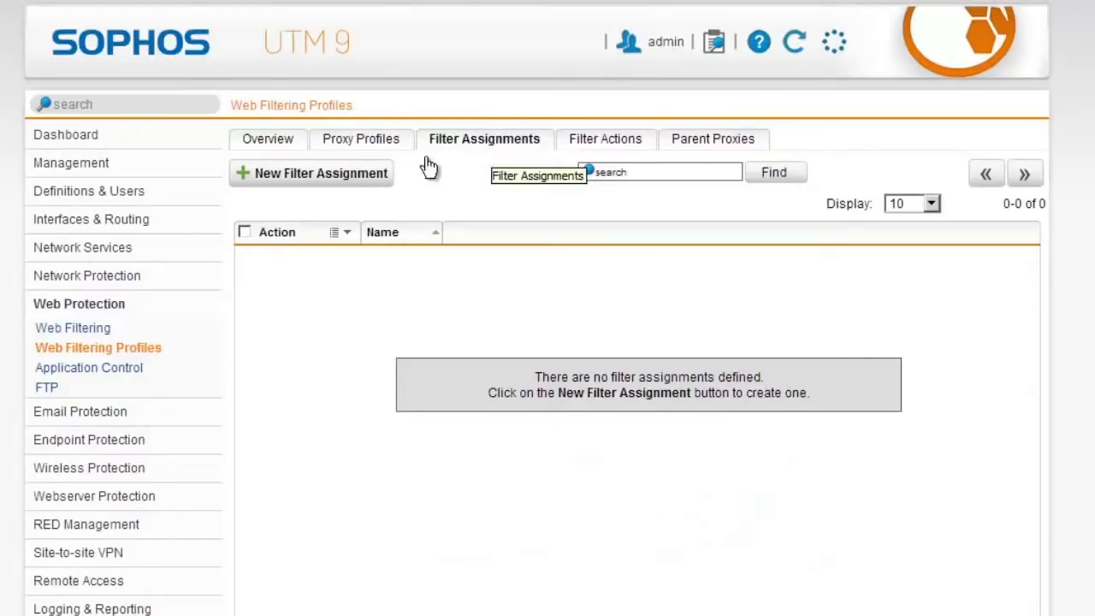
pyautogui.click(377, 174)
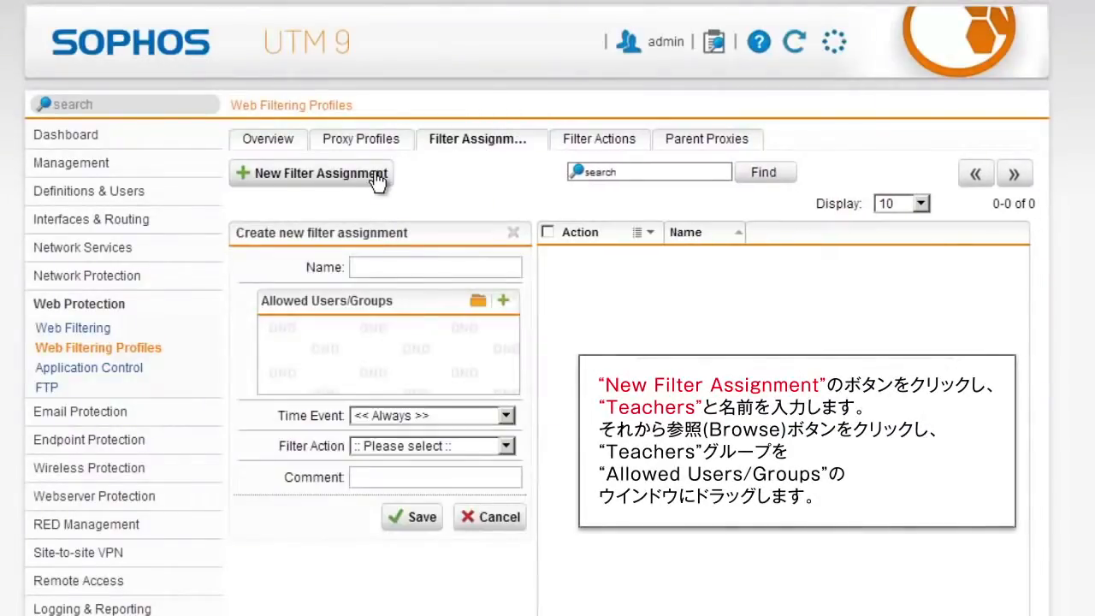
pyautogui.click(414, 267)
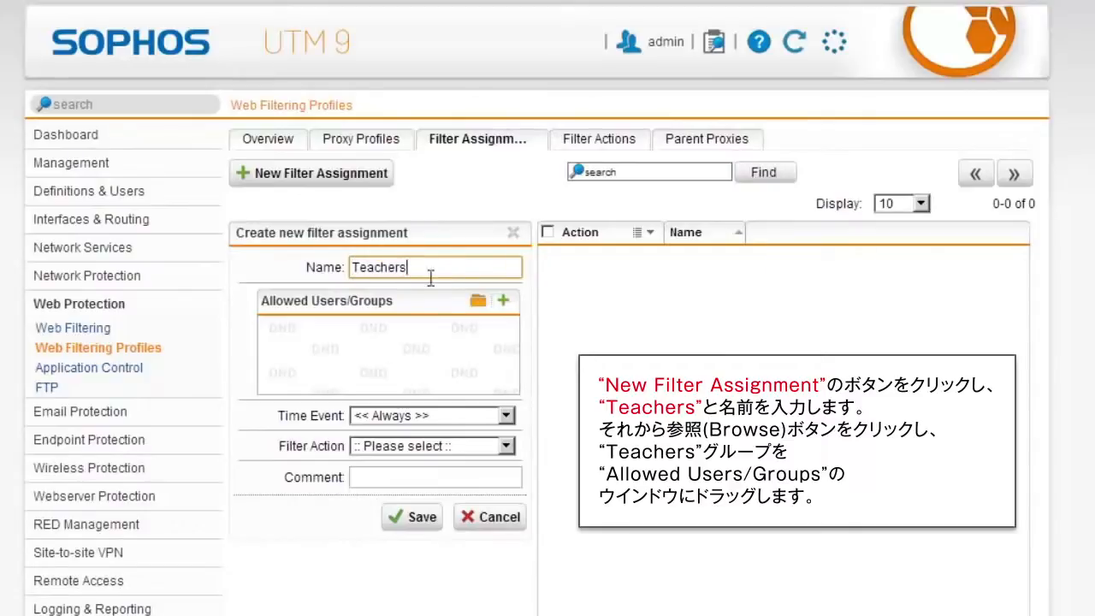
pyautogui.click(476, 304)
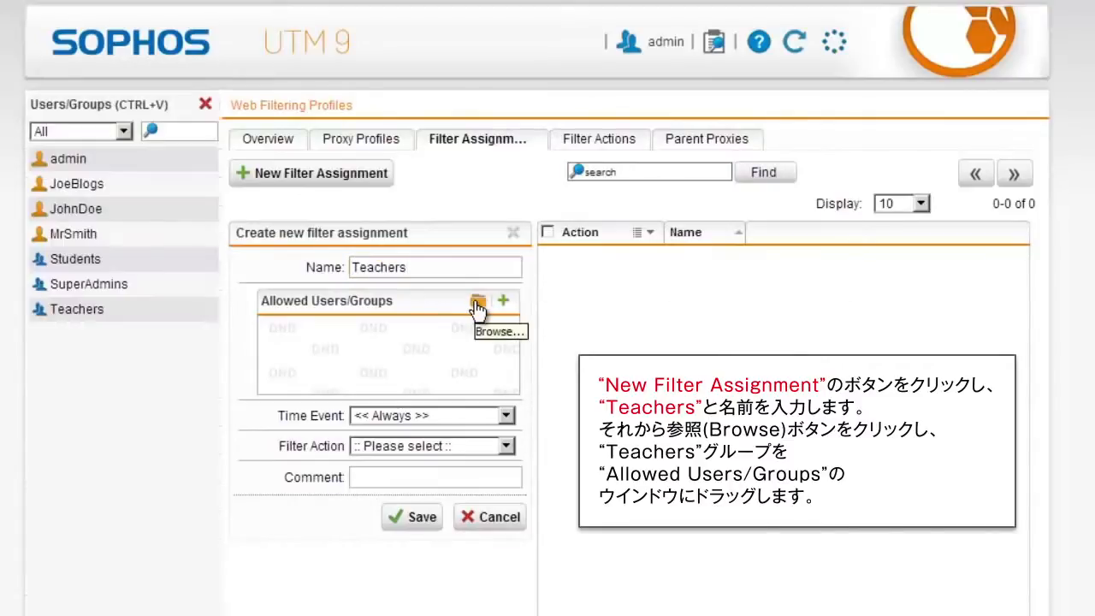
pyautogui.moveTo(73, 309); pyautogui.dragTo(389, 368)
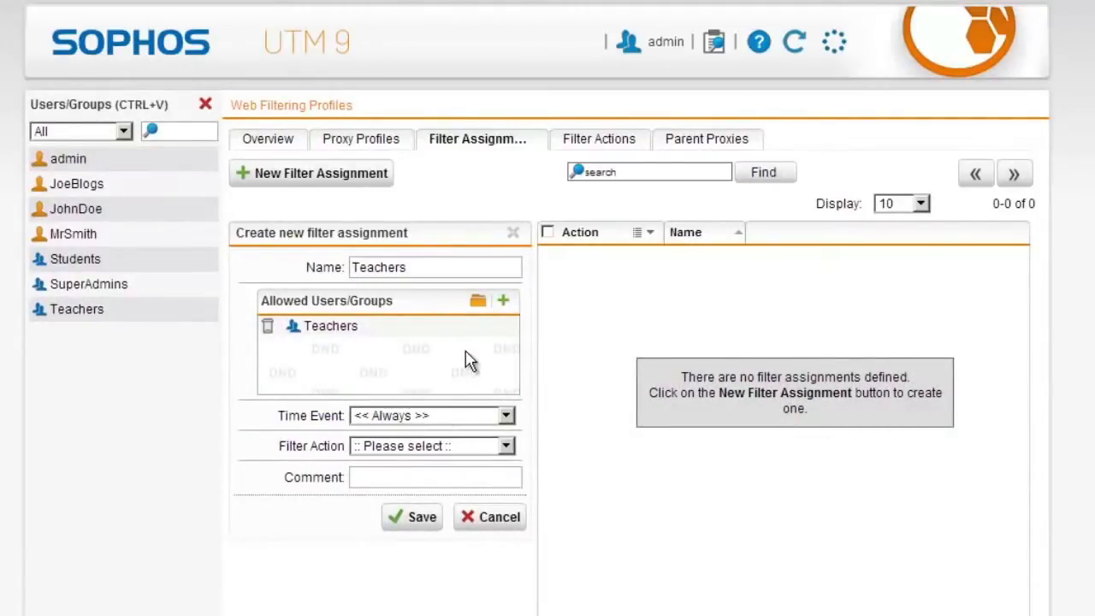
# Set the Teachers filter assignment's filter action to Teachers and save the assignment.
pyautogui.click(473, 451)
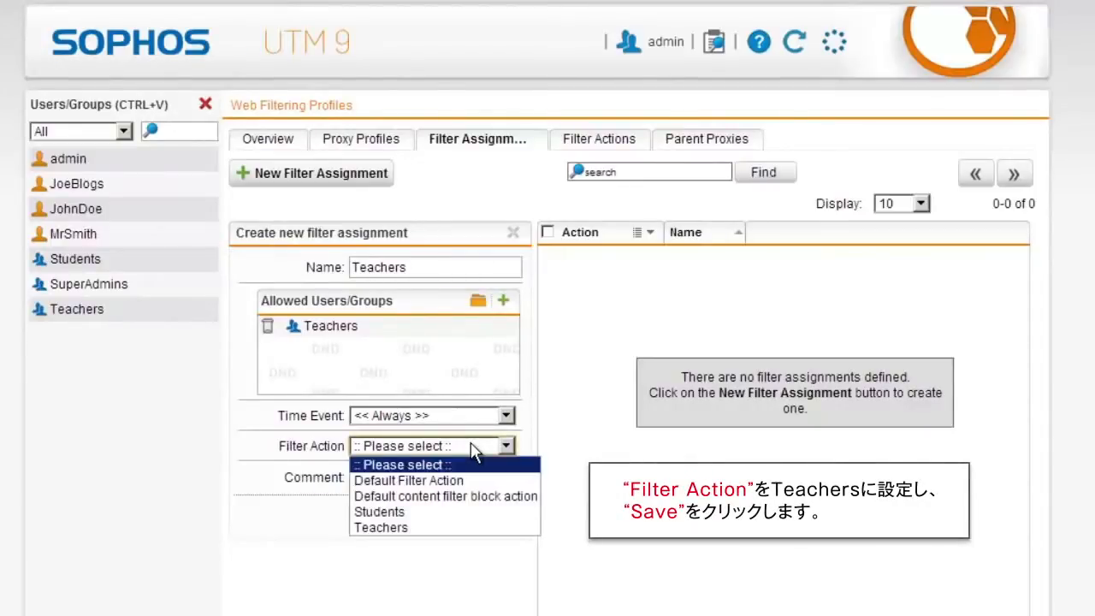
pyautogui.click(438, 526)
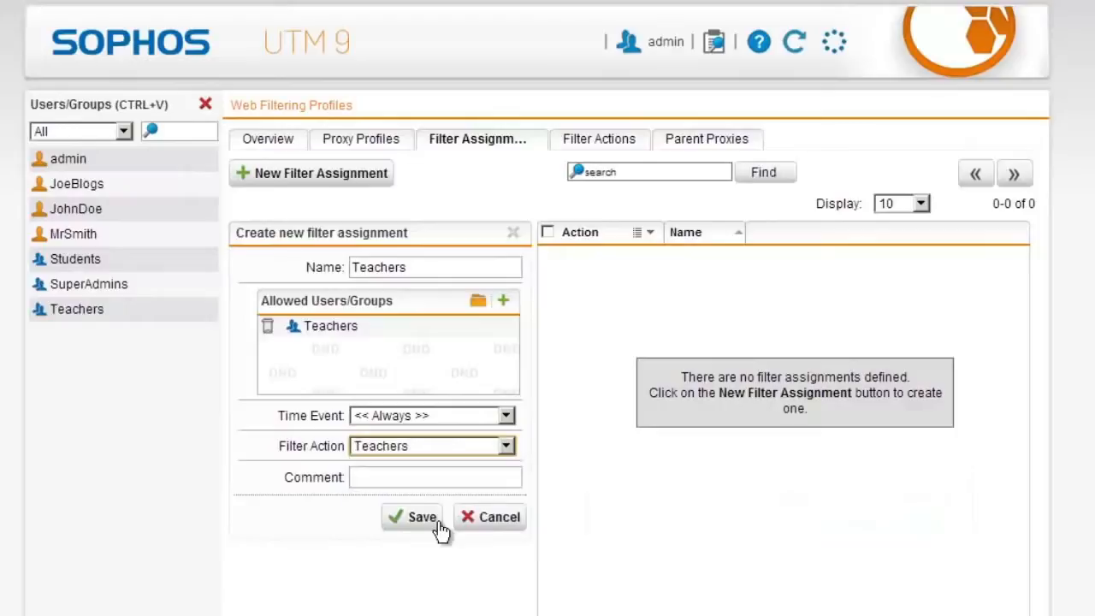
pyautogui.click(428, 526)
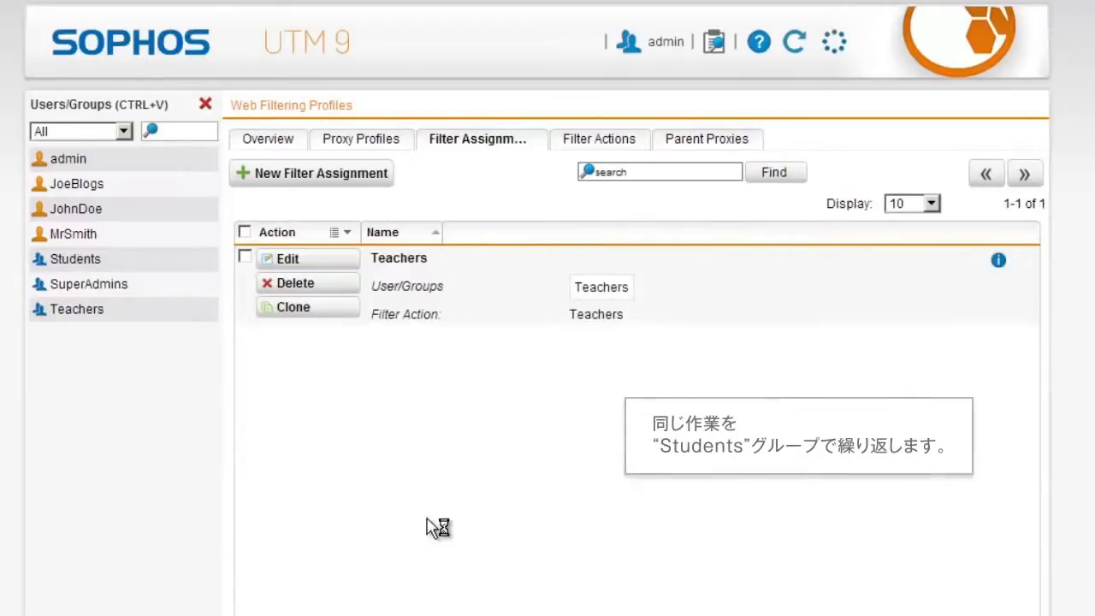
# Create and save a filter assignment named Students that allows the Students group and uses the Students filter action.
pyautogui.click(358, 194)
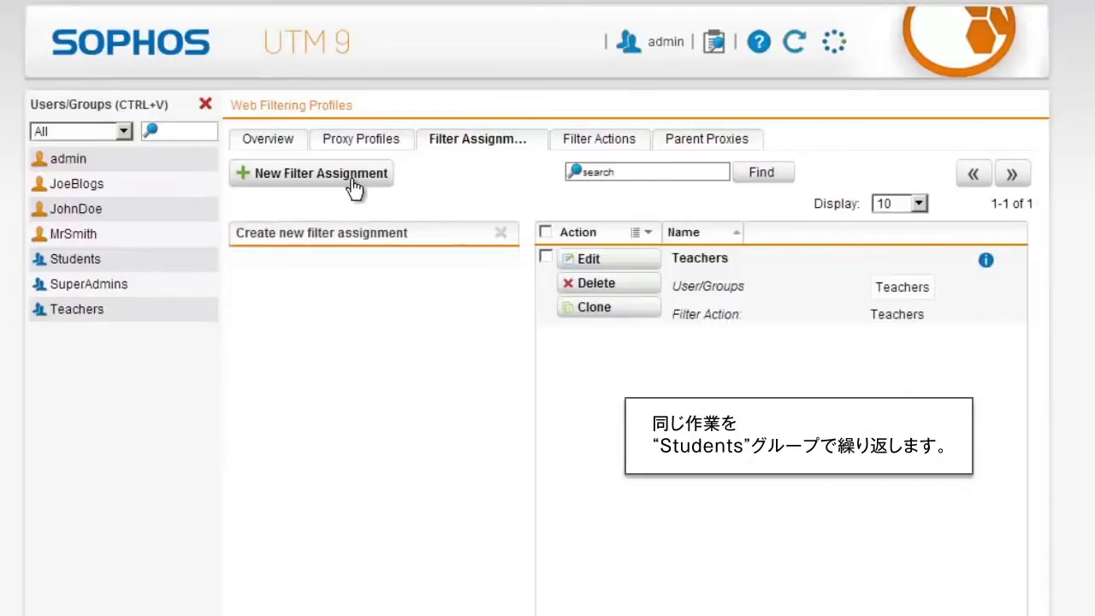
pyautogui.click(386, 268)
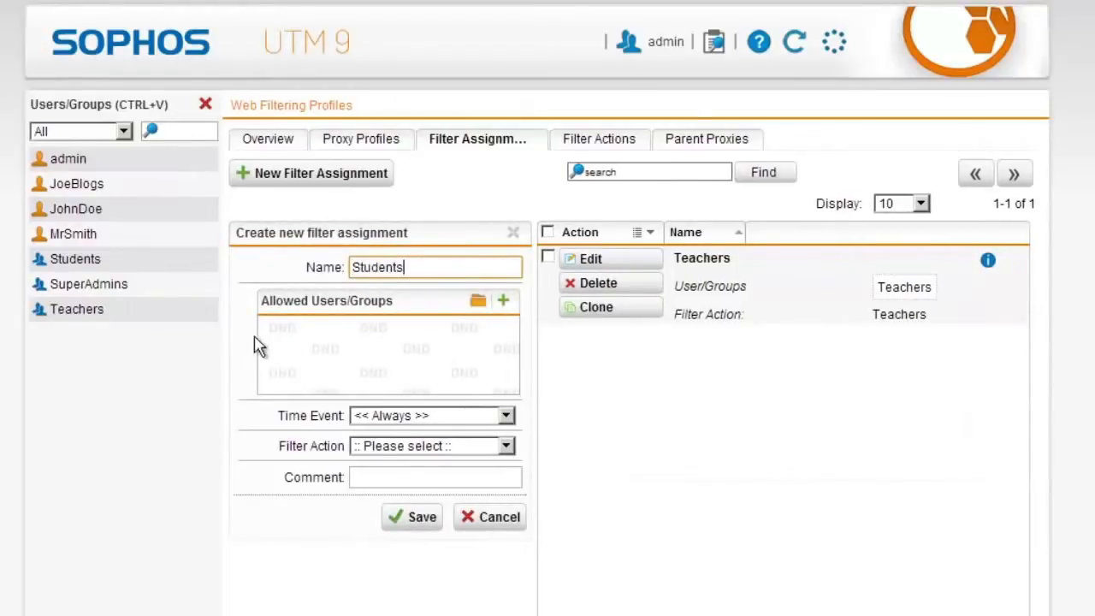
pyautogui.moveTo(109, 263); pyautogui.dragTo(368, 363)
pyautogui.click(205, 104)
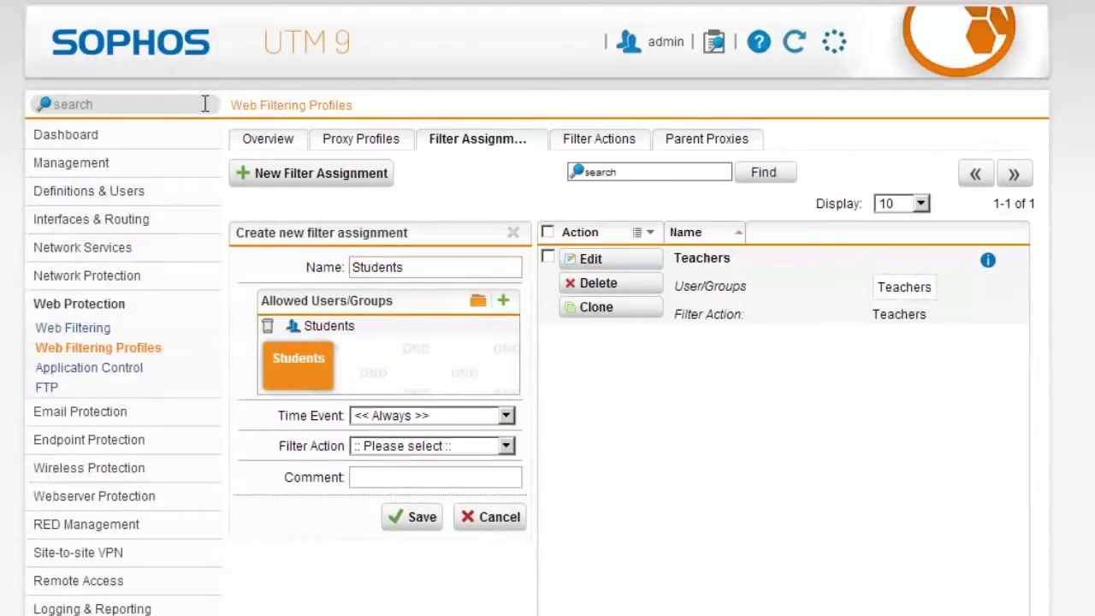
pyautogui.click(406, 452)
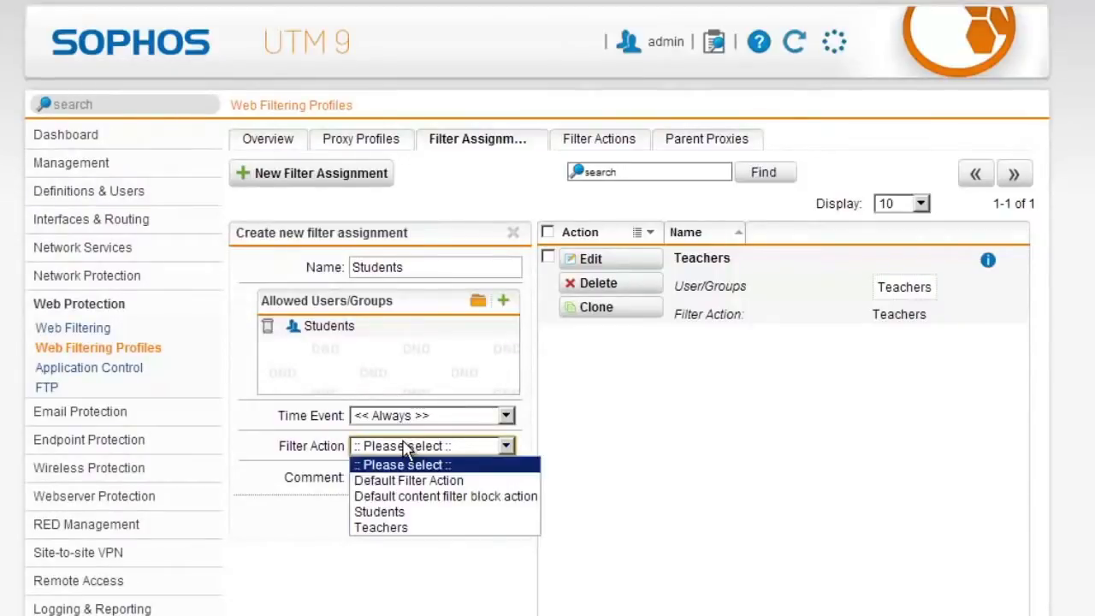
pyautogui.click(389, 511)
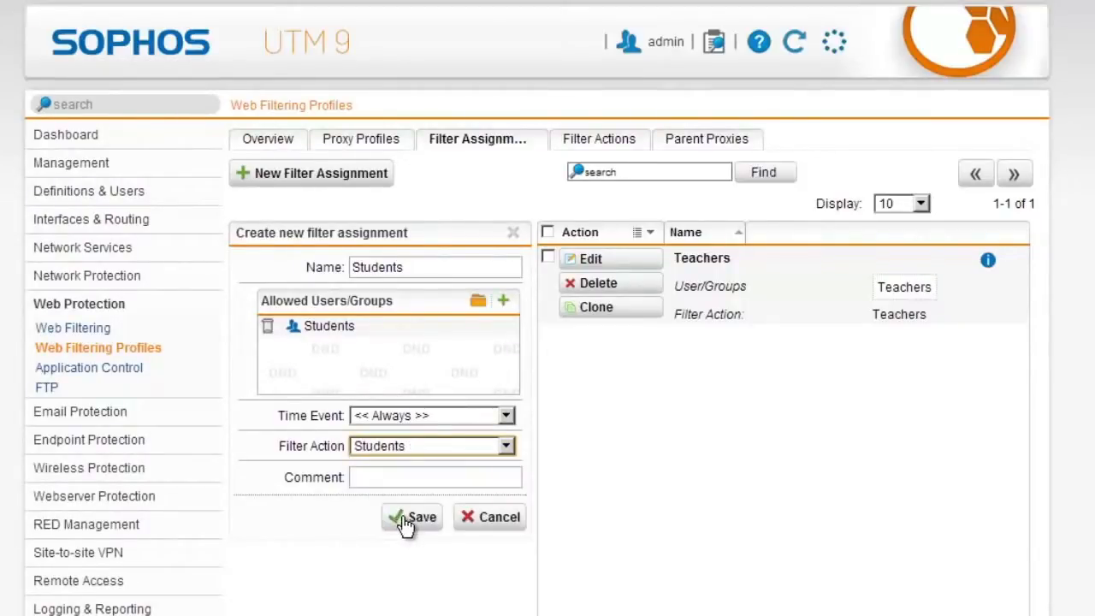
pyautogui.click(405, 522)
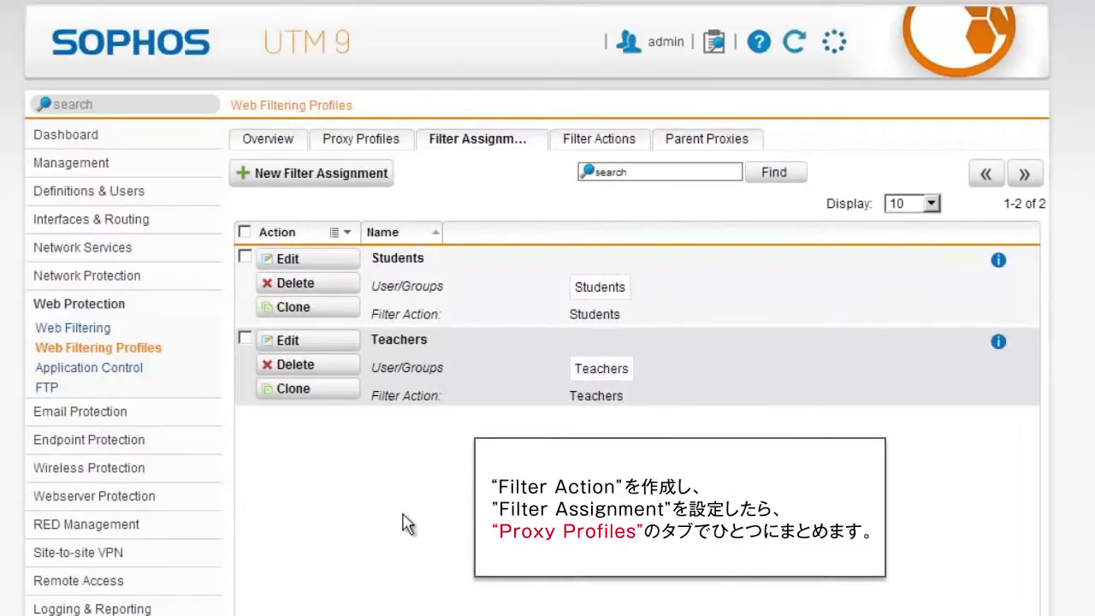
# Start a new proxy profile named School Proxy and add Internal (Network) to its source networks.
pyautogui.click(393, 147)
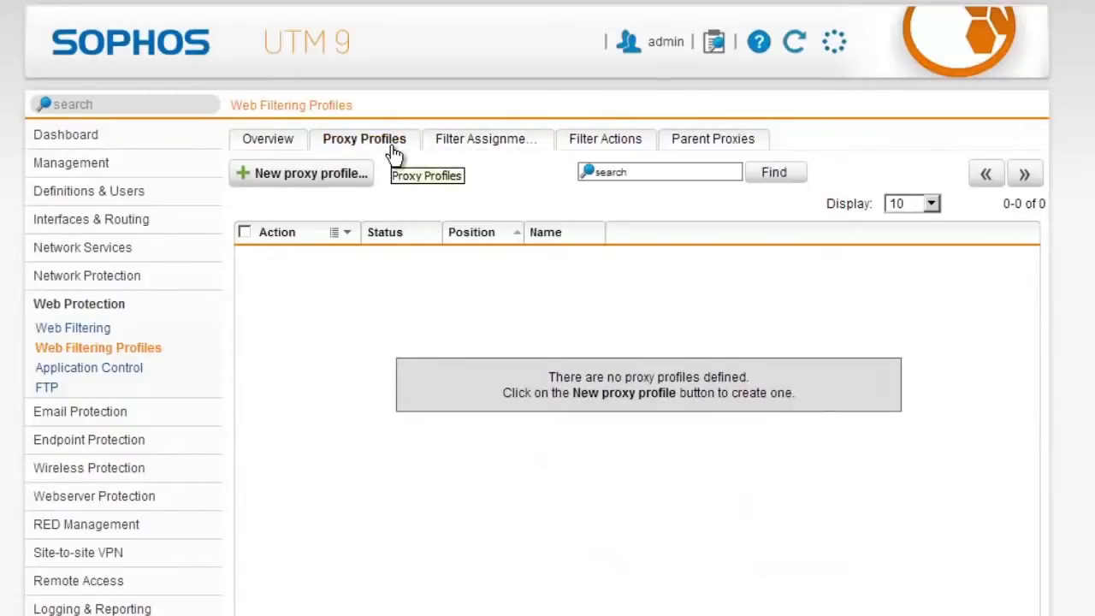
pyautogui.click(337, 189)
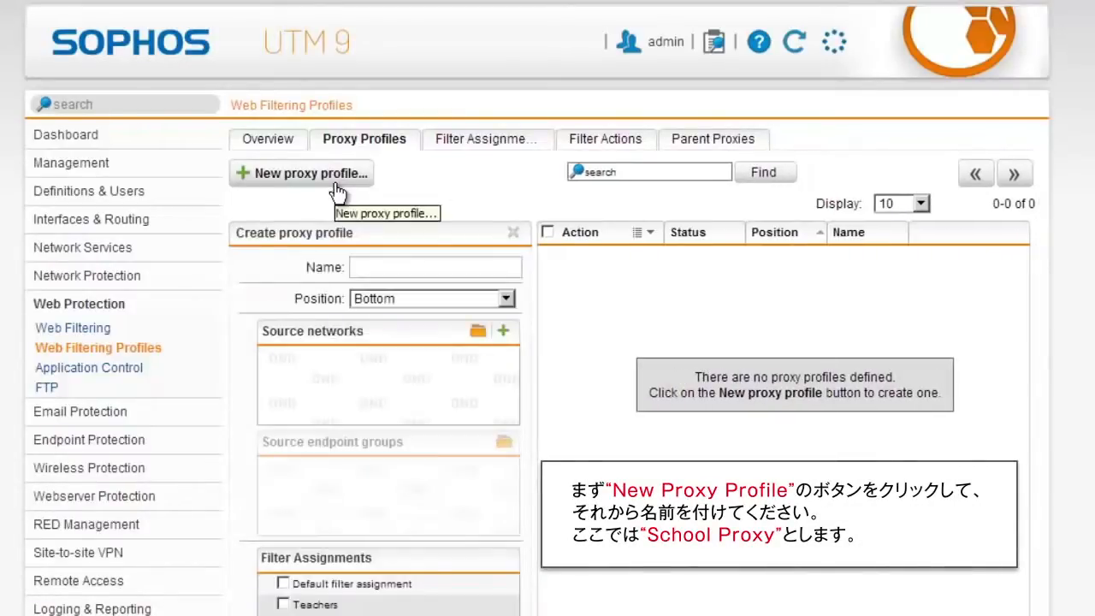
pyautogui.click(415, 267)
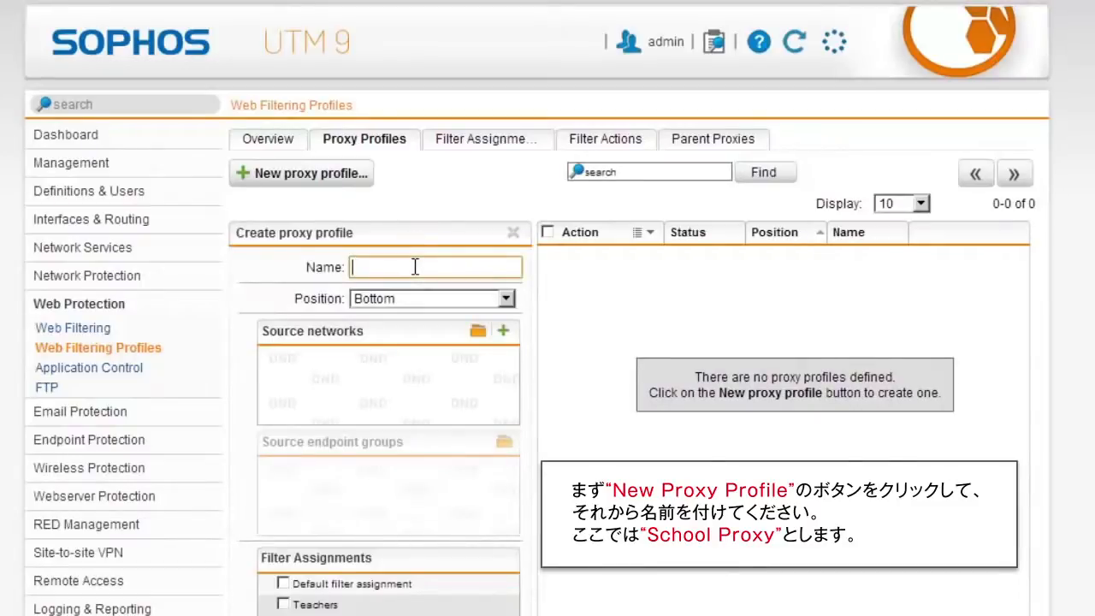
pyautogui.write('School Proxy')
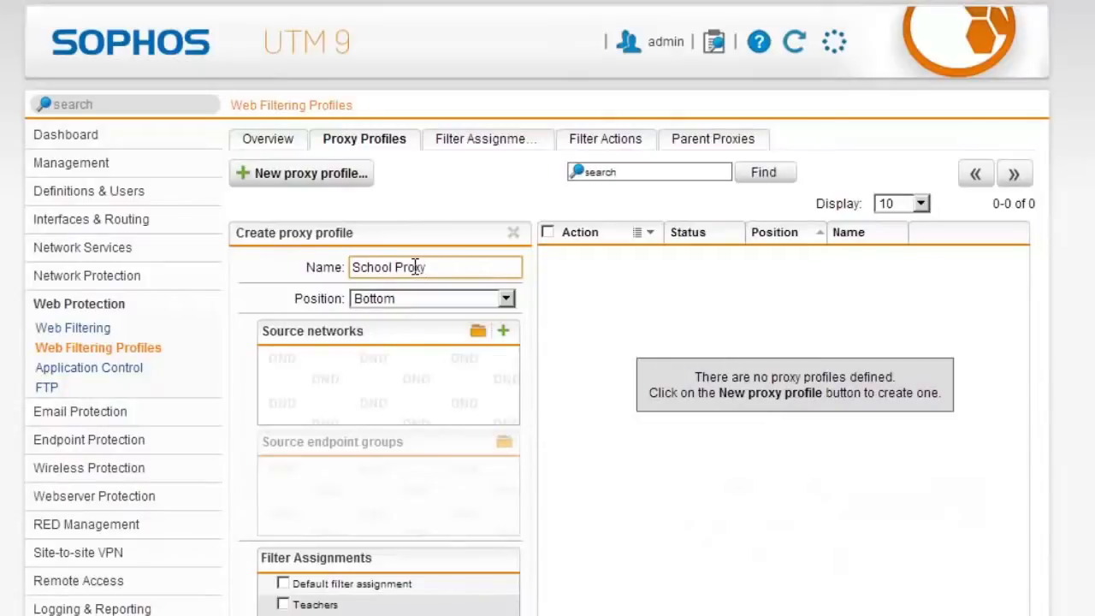
pyautogui.click(477, 333)
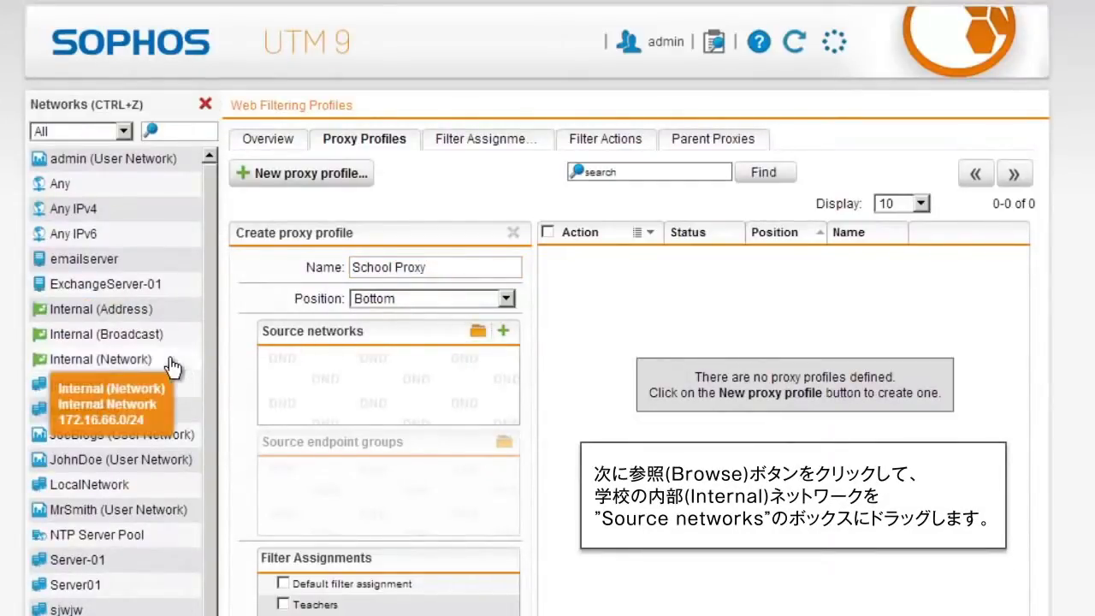
pyautogui.moveTo(220, 353); pyautogui.dragTo(385, 387)
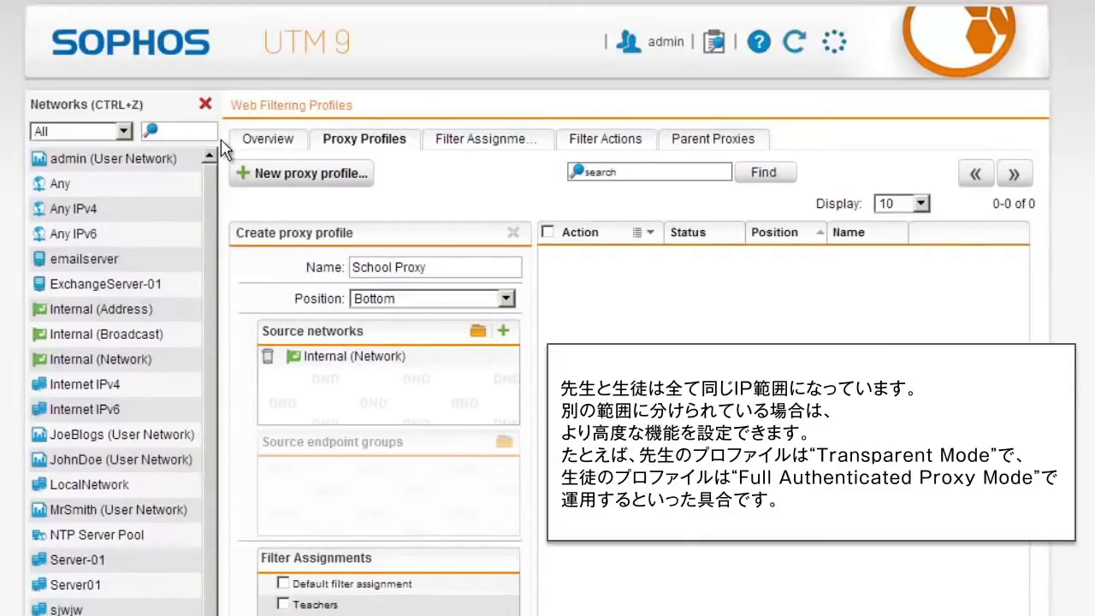
pyautogui.click(205, 104)
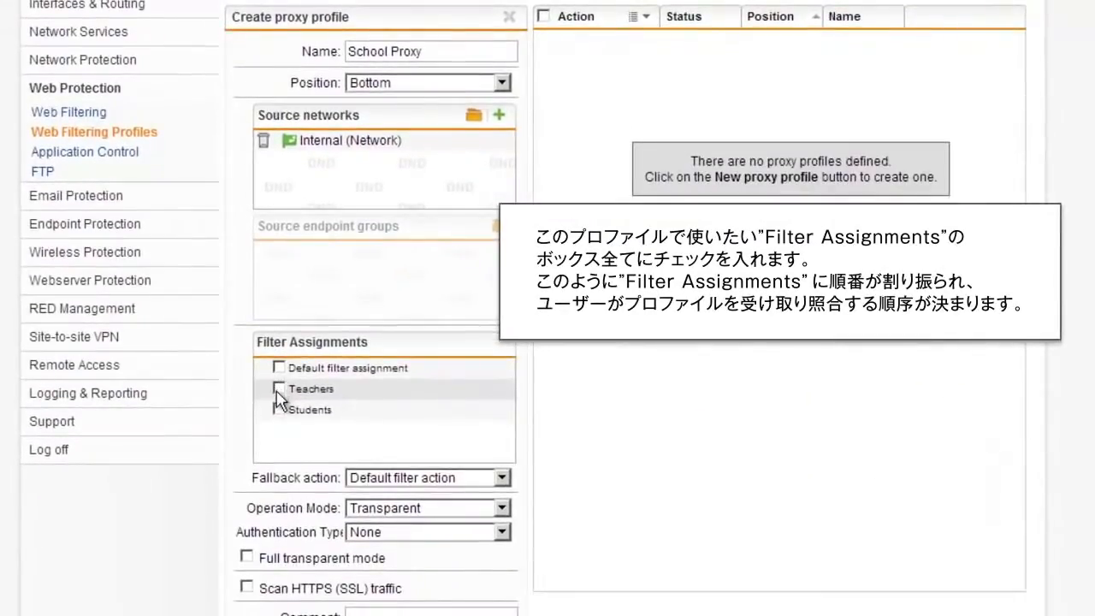
# Enable the Teachers and Students filter assignments in the proxy profile, with Default content filter block action as the fallback action.
pyautogui.click(278, 389)
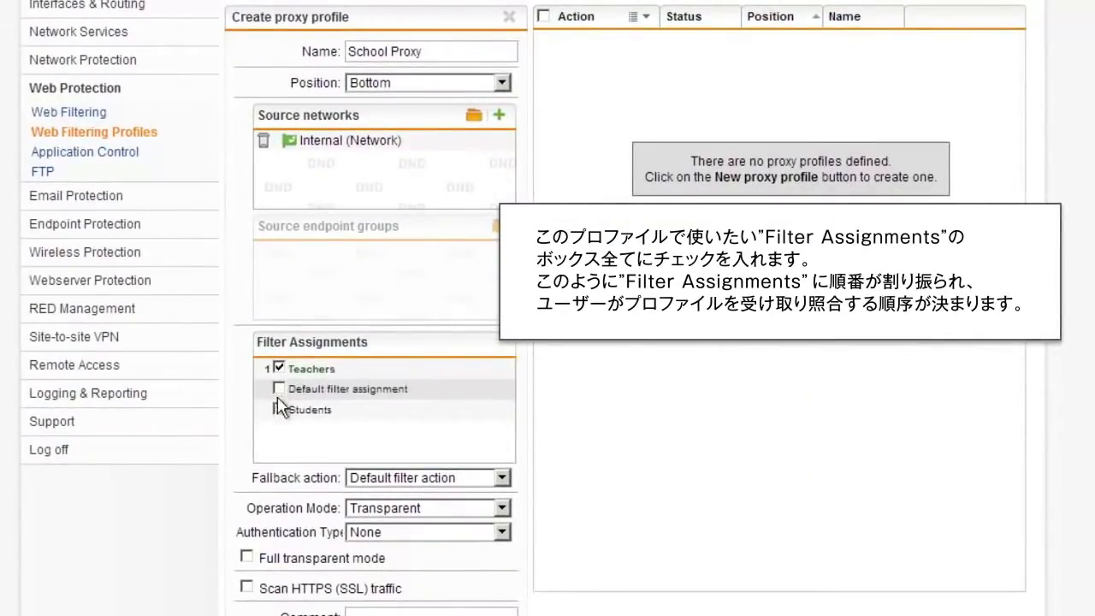
pyautogui.click(280, 409)
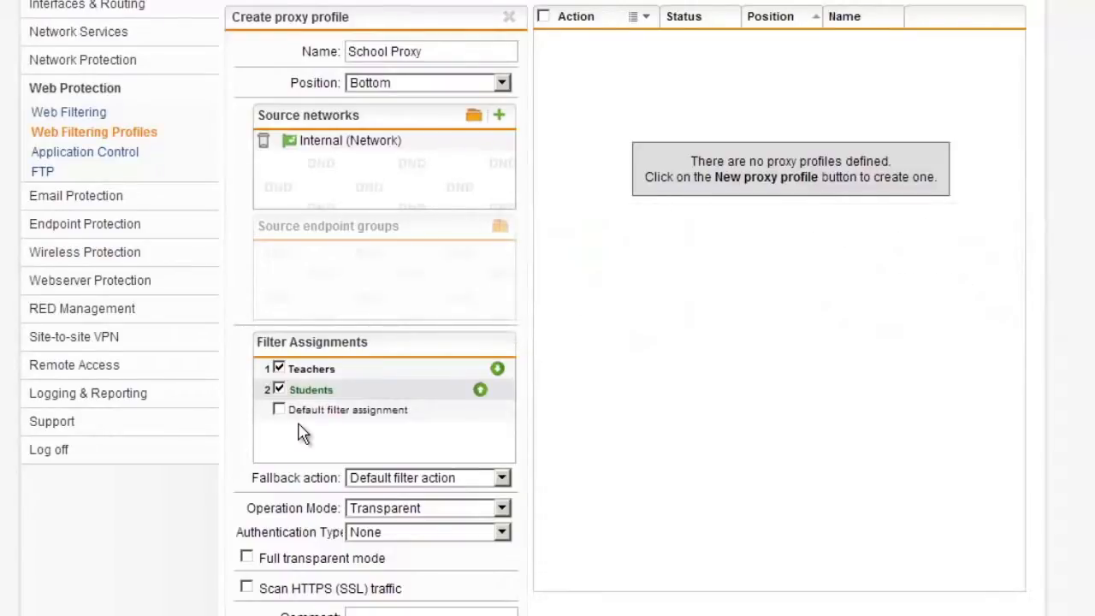
pyautogui.click(458, 480)
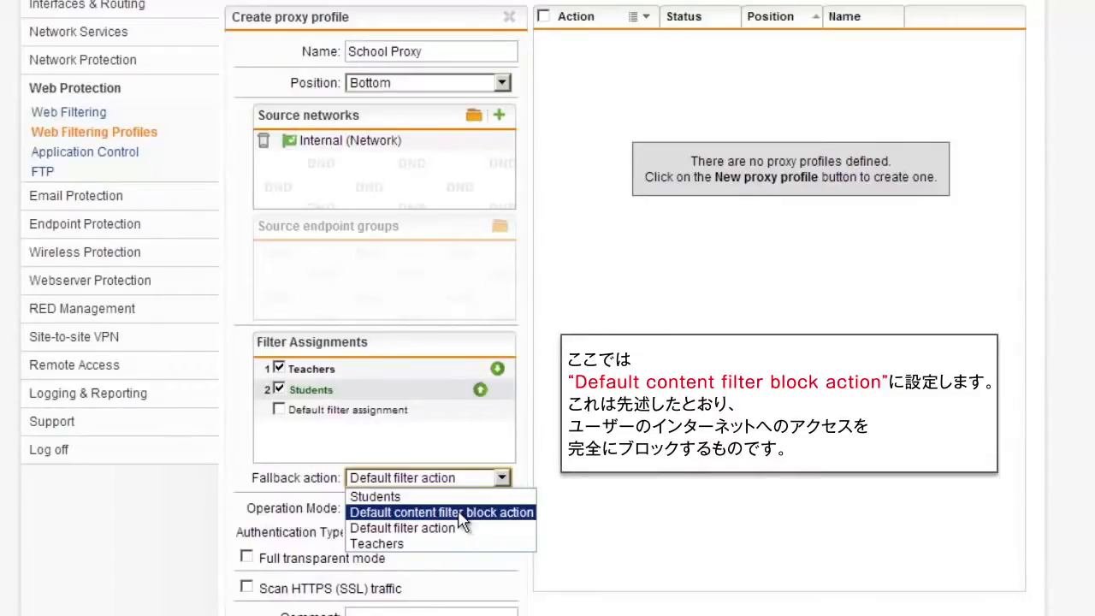
pyautogui.click(460, 514)
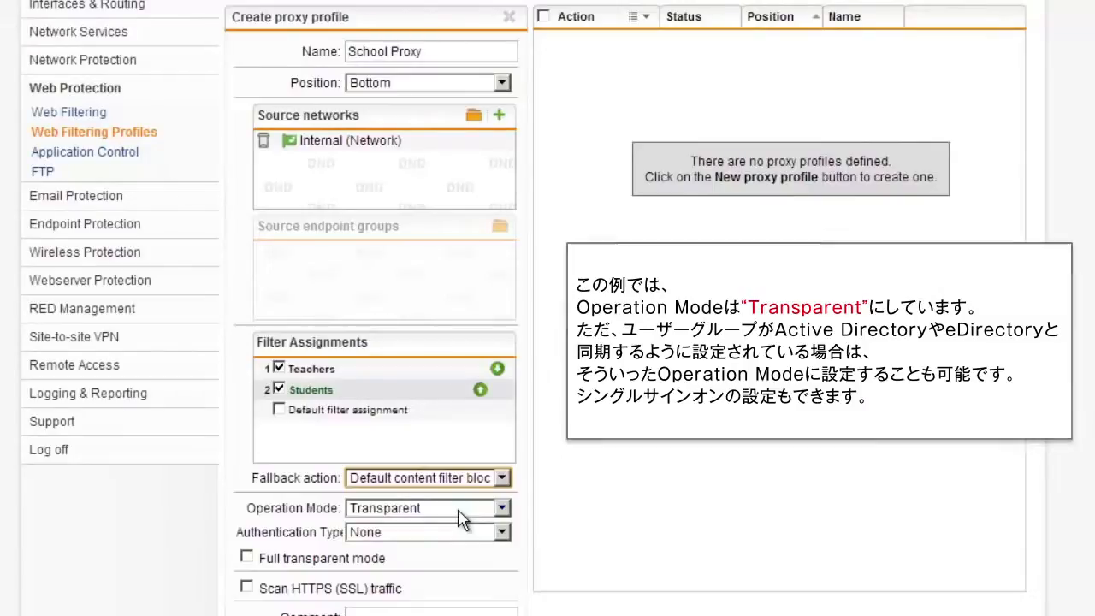
# Set the proxy profile's authentication type to Browser and save the profile.
pyautogui.click(460, 533)
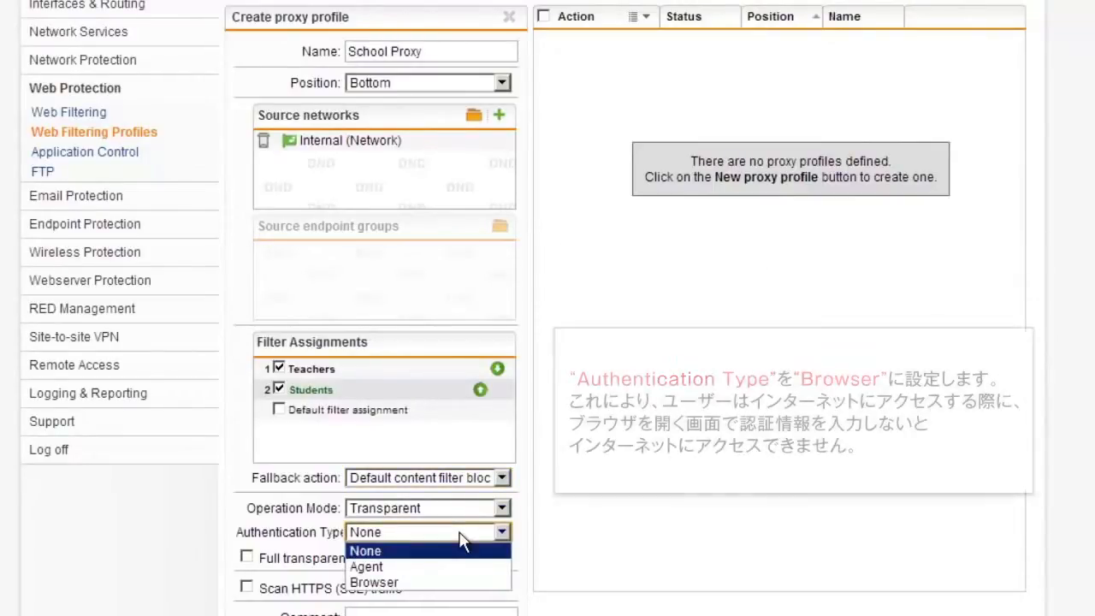
pyautogui.click(452, 585)
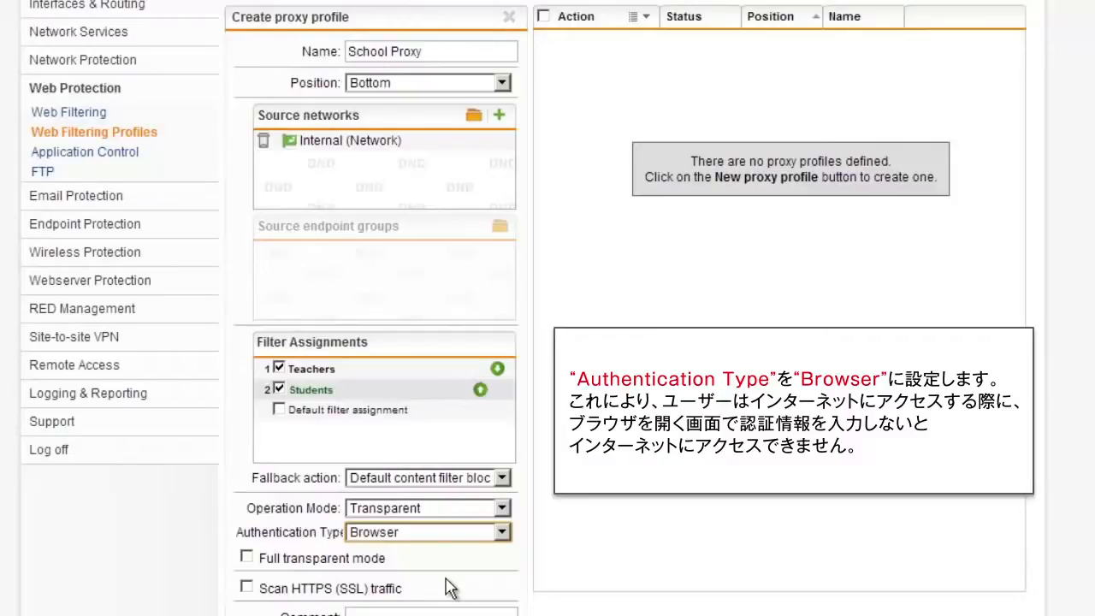
pyautogui.scroll(-2, 451, 588)
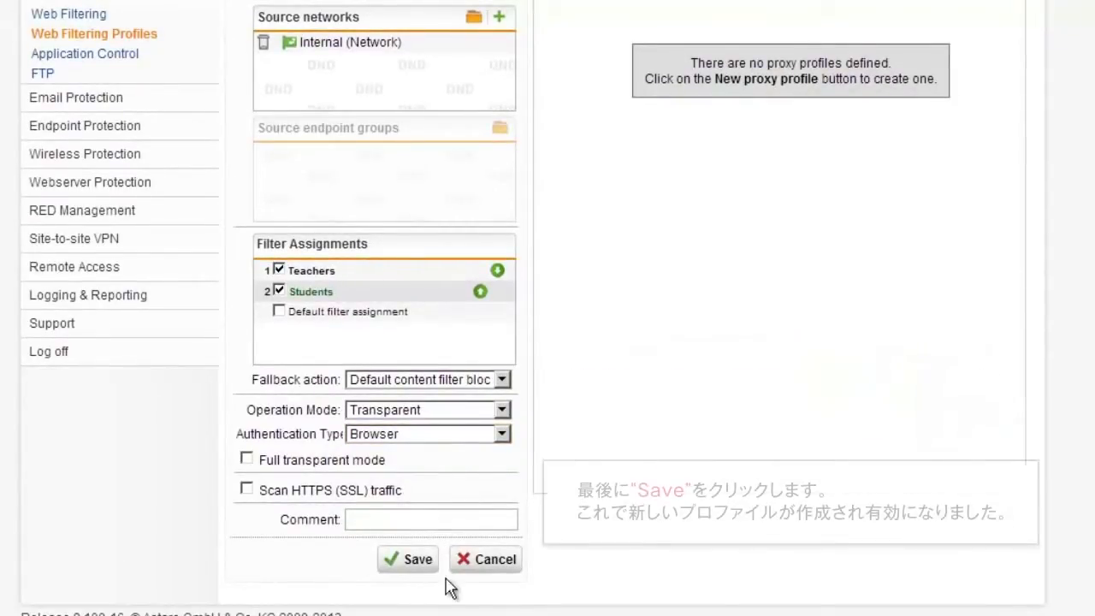
pyautogui.click(418, 560)
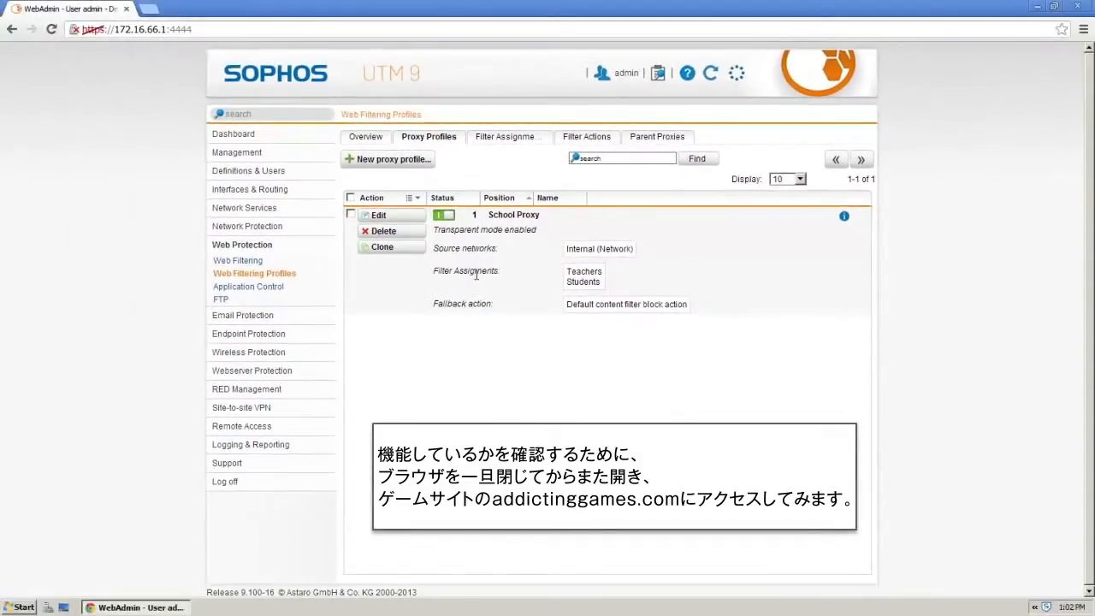
pyautogui.click(1079, 8)
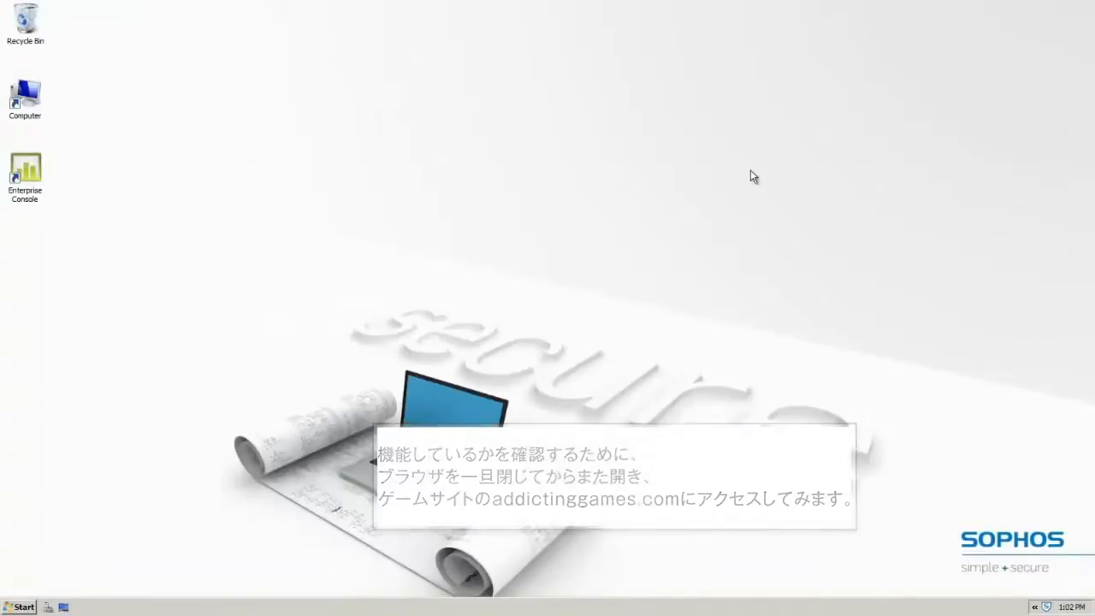
pyautogui.click(14, 607)
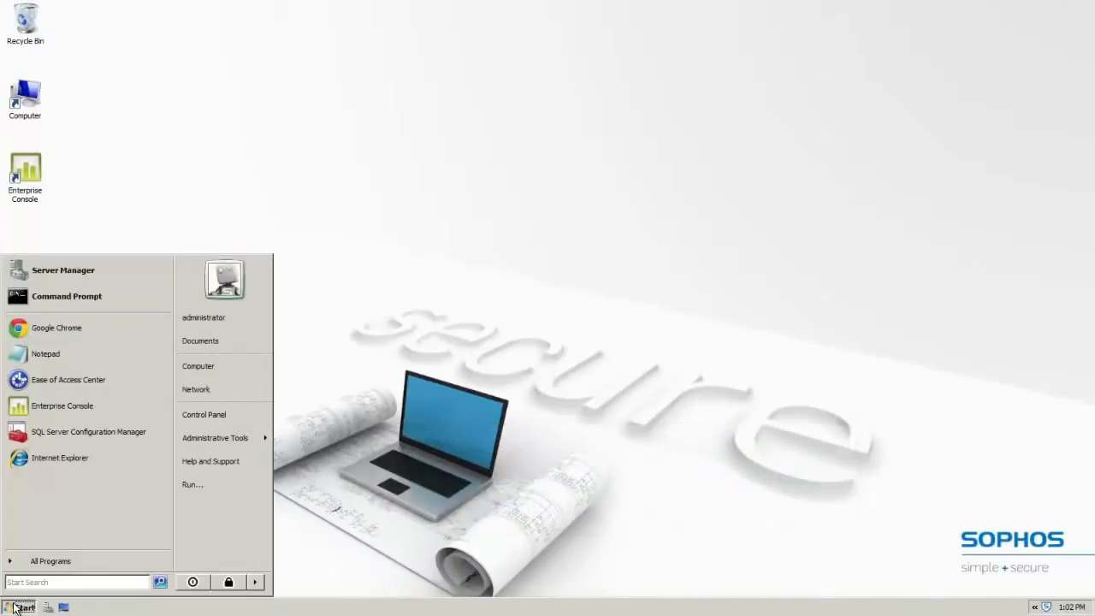
pyautogui.click(58, 334)
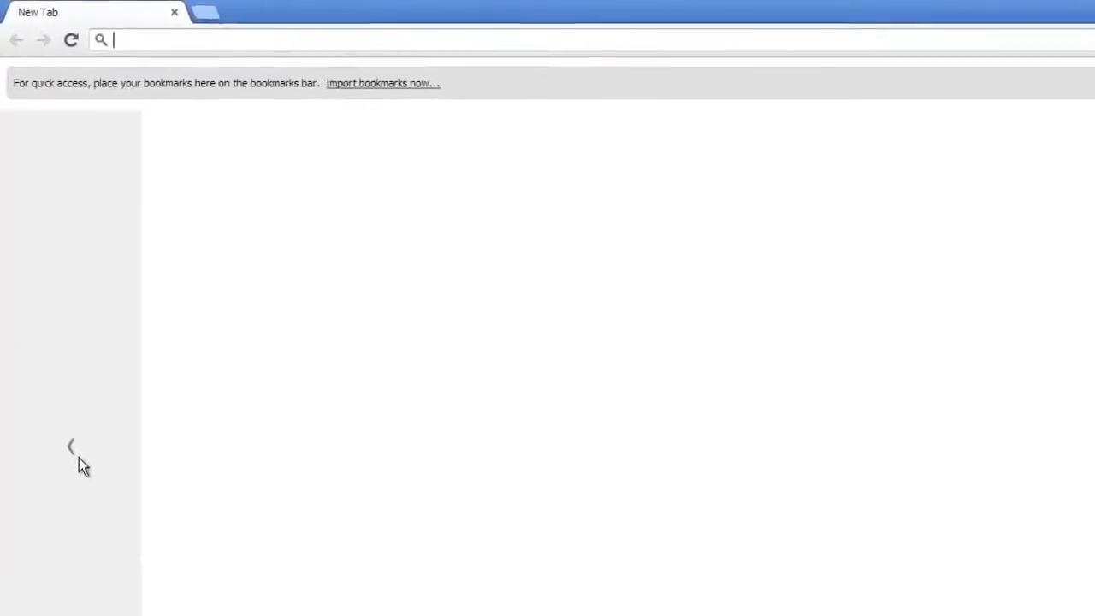
pyautogui.click(388, 54)
pyautogui.write('www.addictinggames.com')
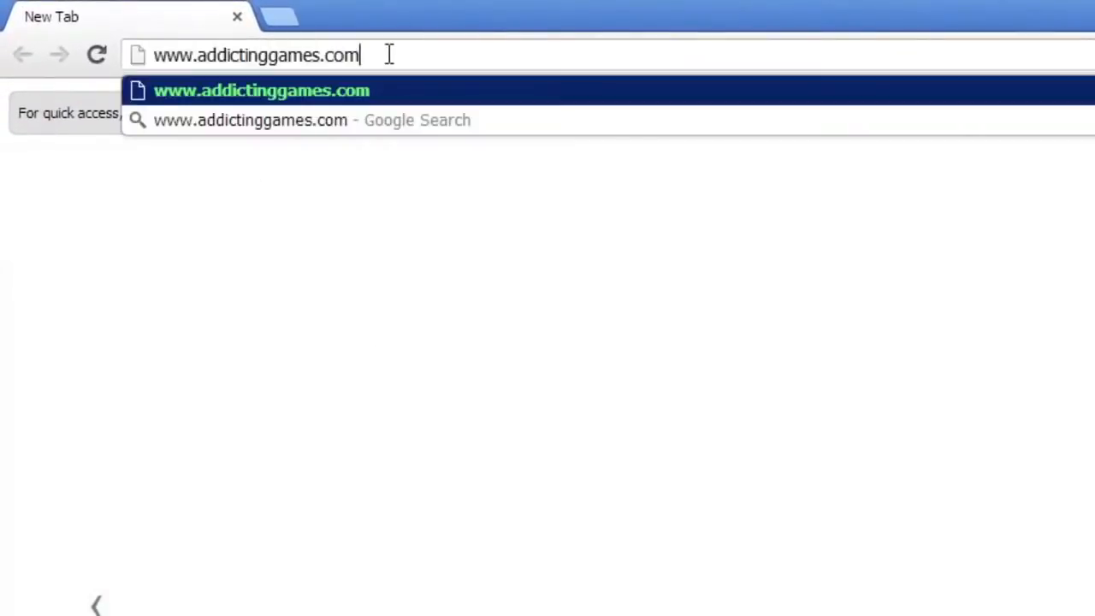
pyautogui.press('Return')
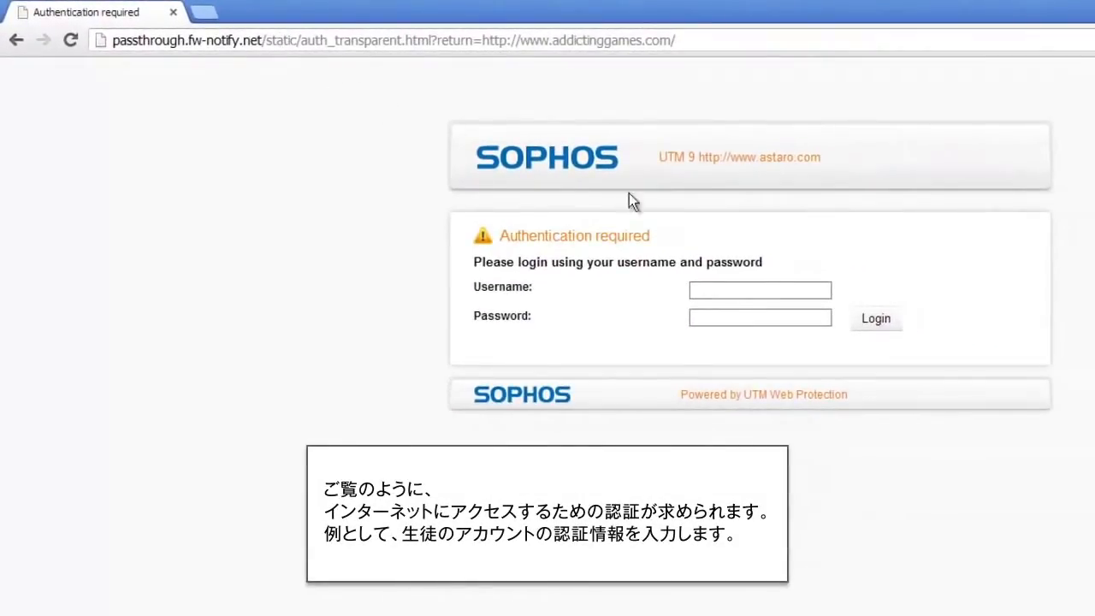
# Log in to the web authentication page with the student account's username and password.
pyautogui.click(780, 290)
pyautogui.write('JoeB')
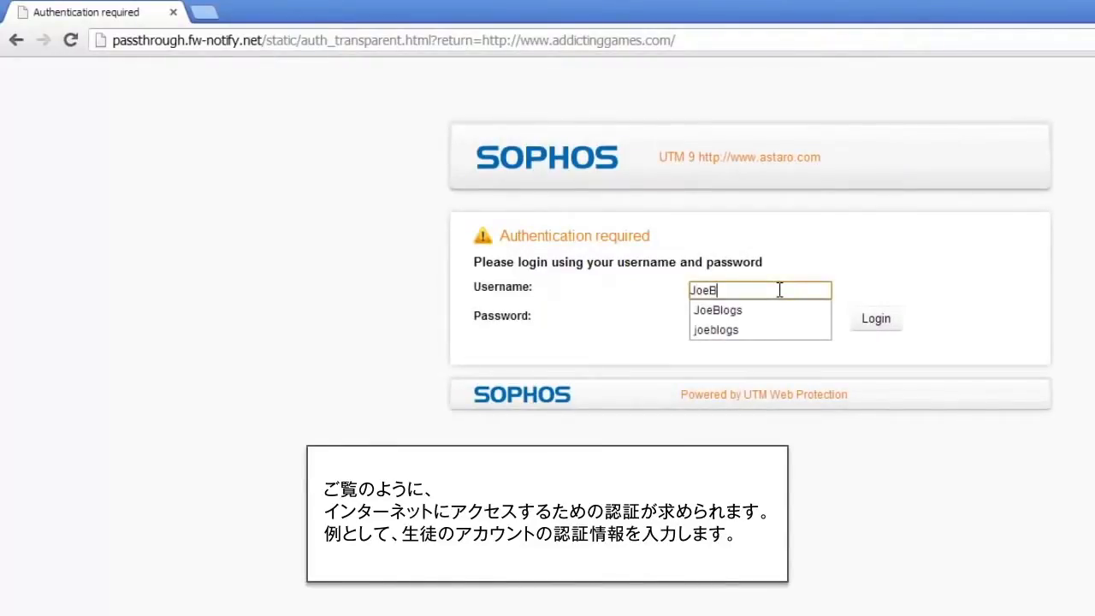
pyautogui.write('logs')
pyautogui.press('Escape')
pyautogui.click(803, 314)
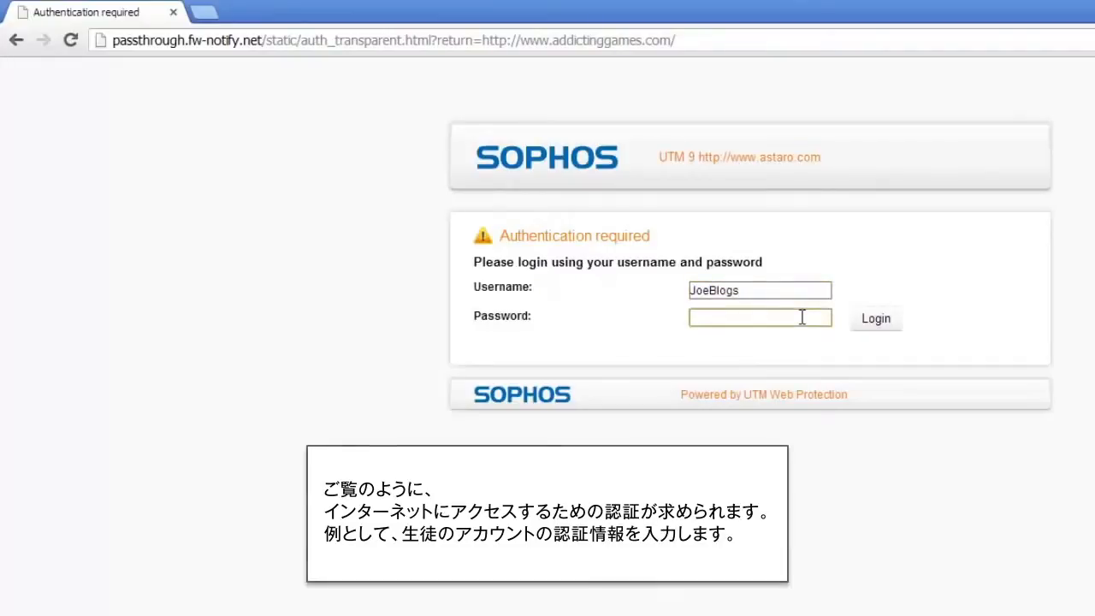
pyautogui.write('**********')
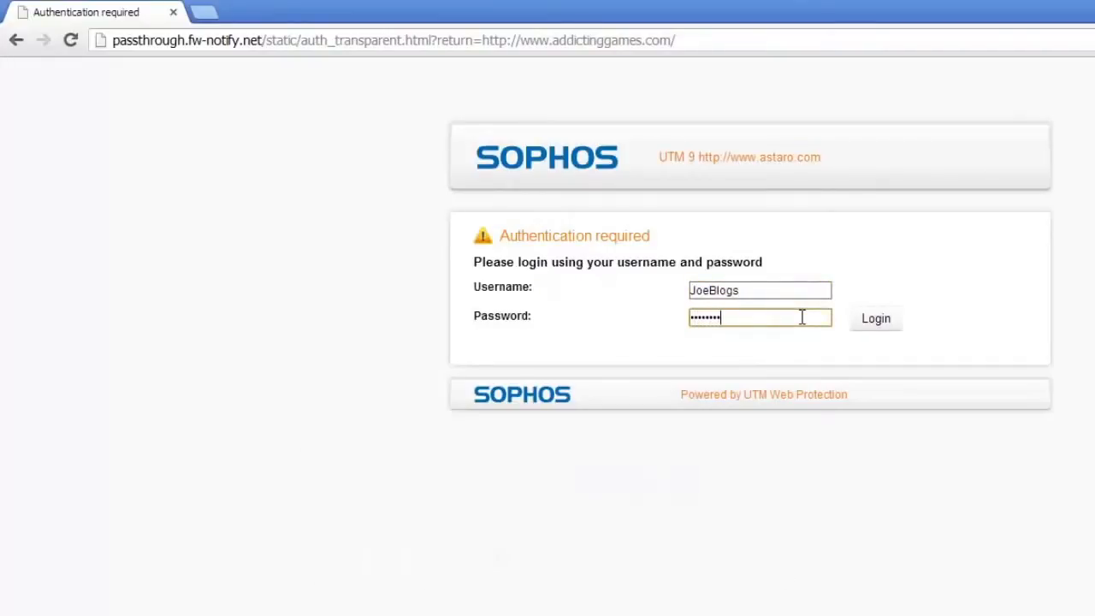
pyautogui.click(864, 319)
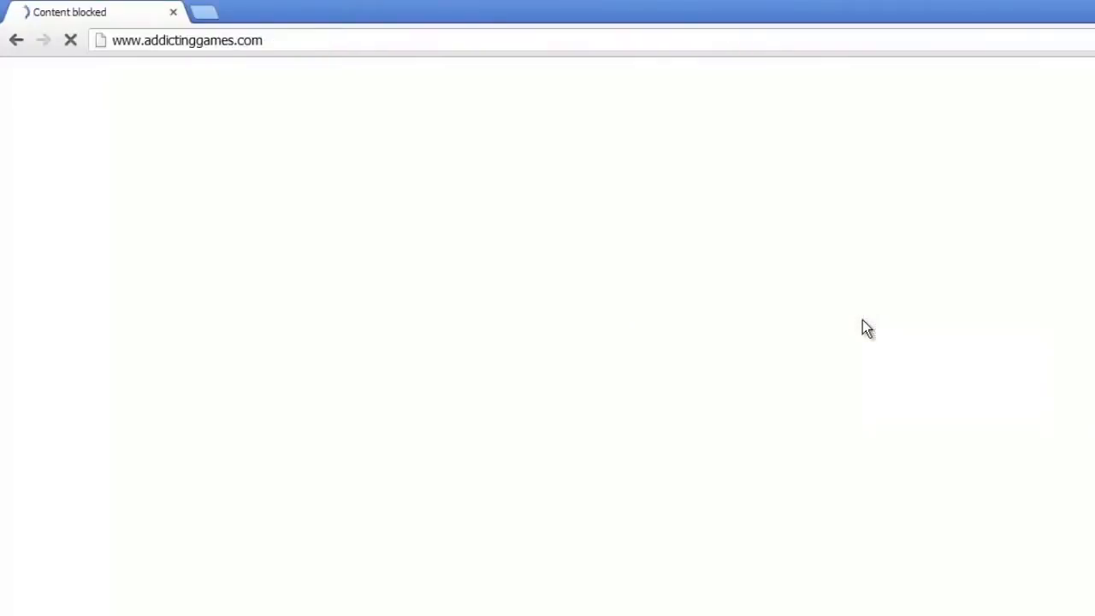